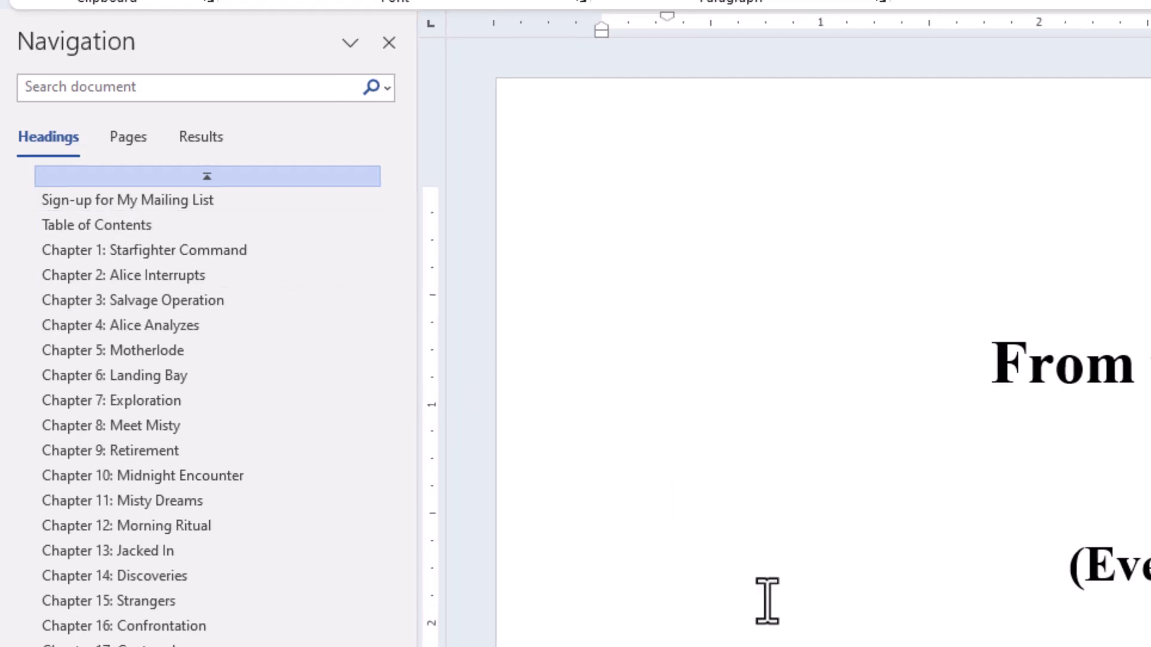
# Bring up the Collision Course Word window from the taskbar.
pyautogui.moveTo(526, 639)
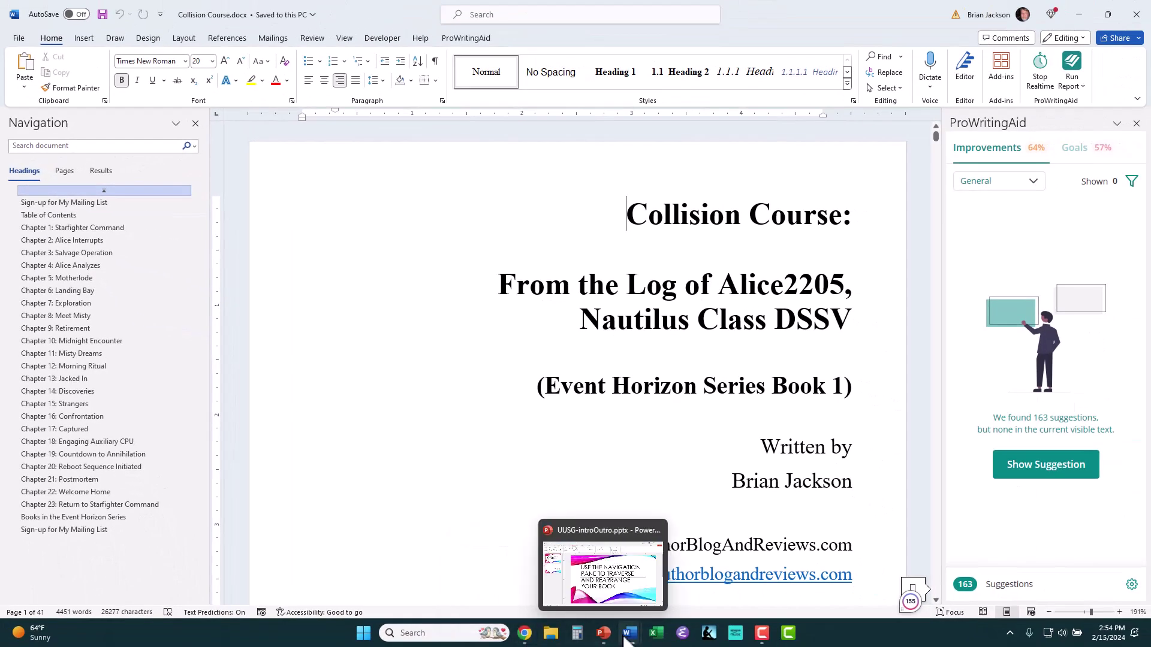
pyautogui.moveTo(625, 641)
# Snap Collision Course into a smaller layout beside the Kindle eBook document and close its Navigation and ProWritingAid panes.
pyautogui.click(626, 575)
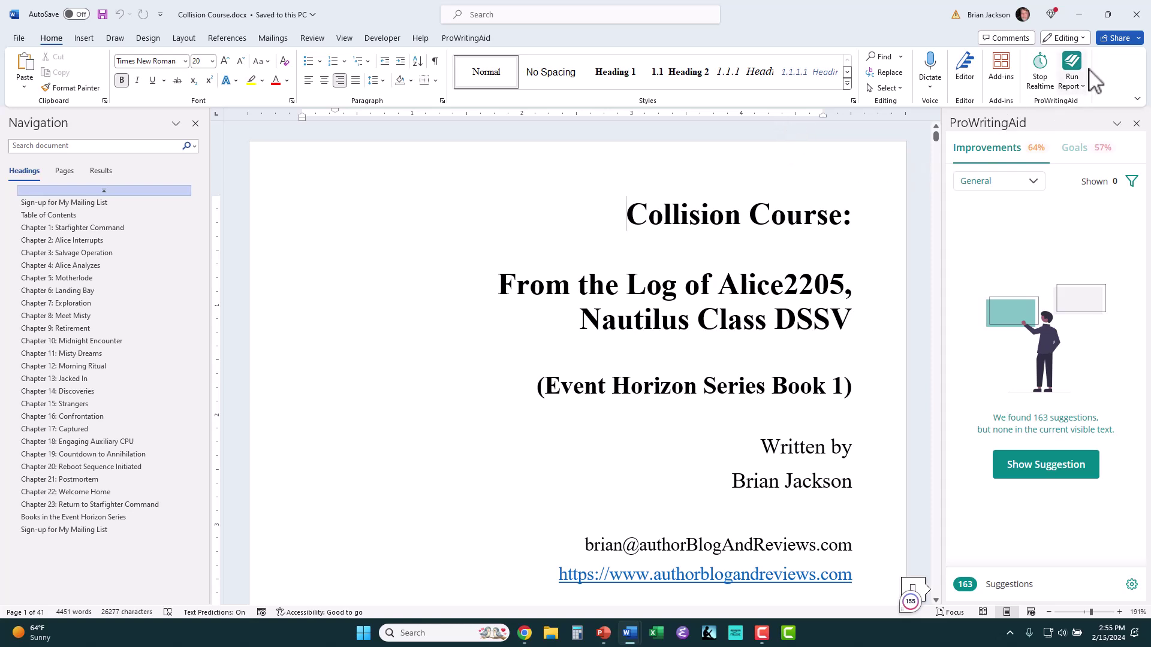
pyautogui.moveTo(1112, 18)
pyautogui.click(1091, 36)
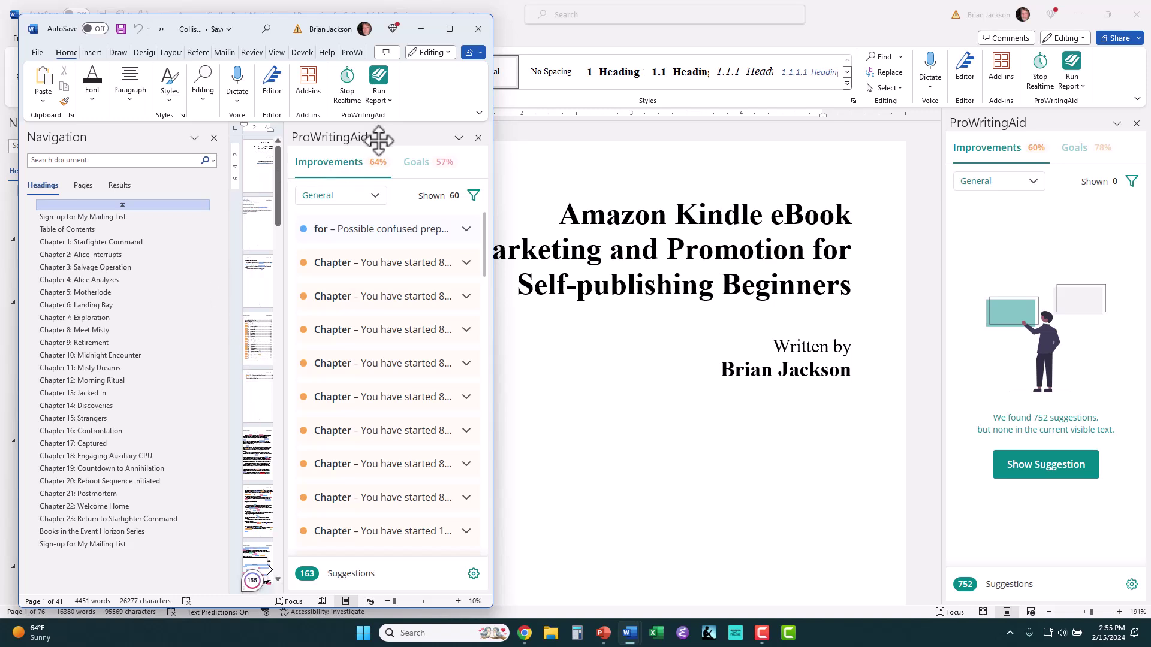
pyautogui.click(214, 139)
pyautogui.click(477, 139)
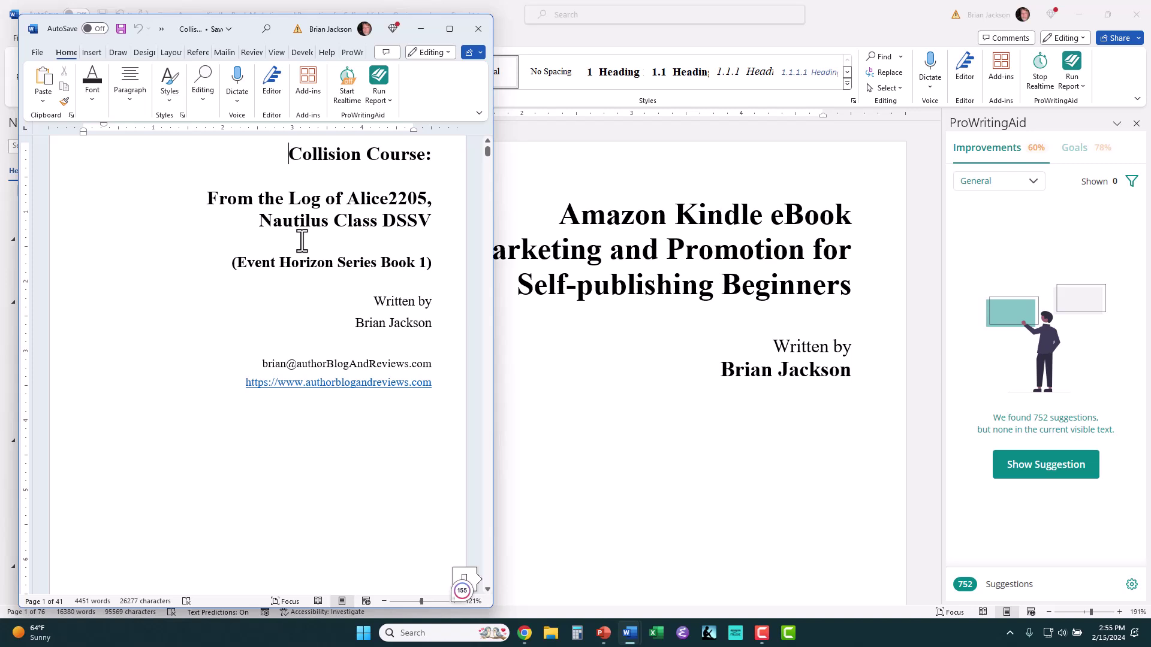
# Maximize the manuscript, turn the Navigation pane back on and start ProWritingAid realtime checking.
pyautogui.click(450, 28)
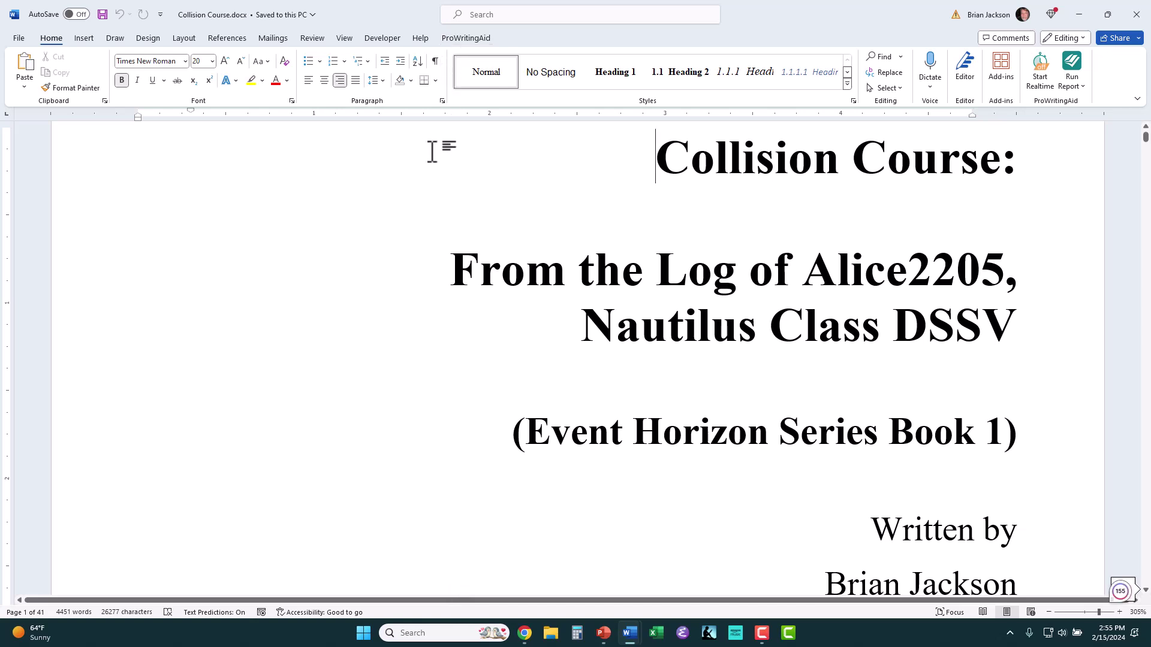
pyautogui.click(345, 39)
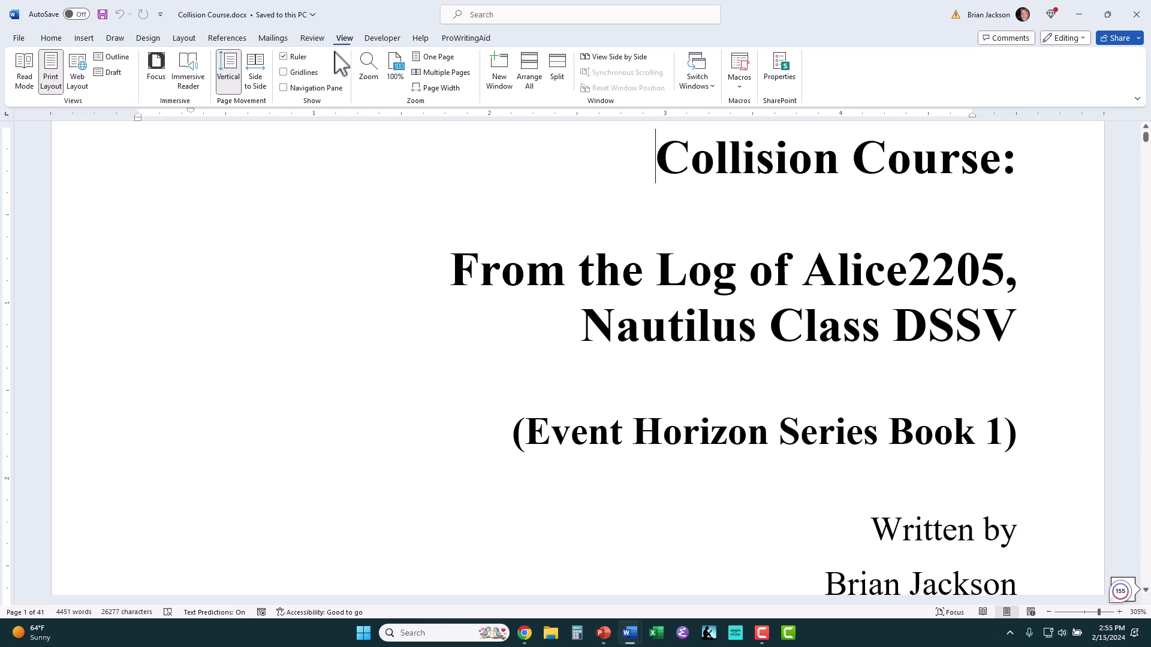
pyautogui.click(282, 87)
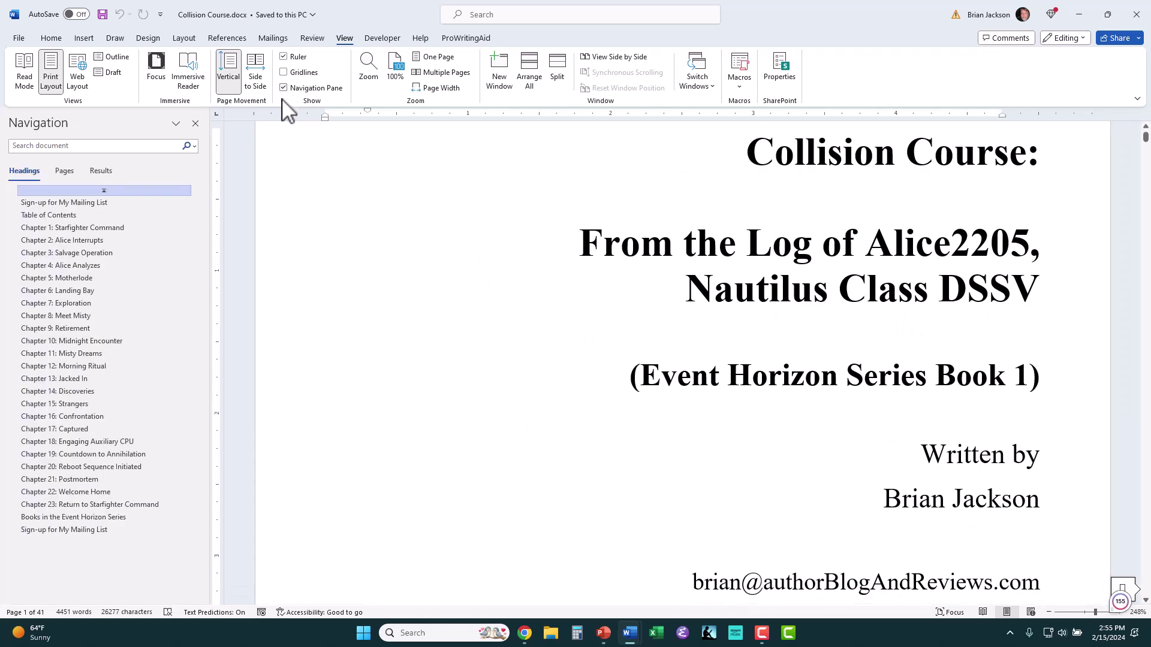
pyautogui.click(456, 38)
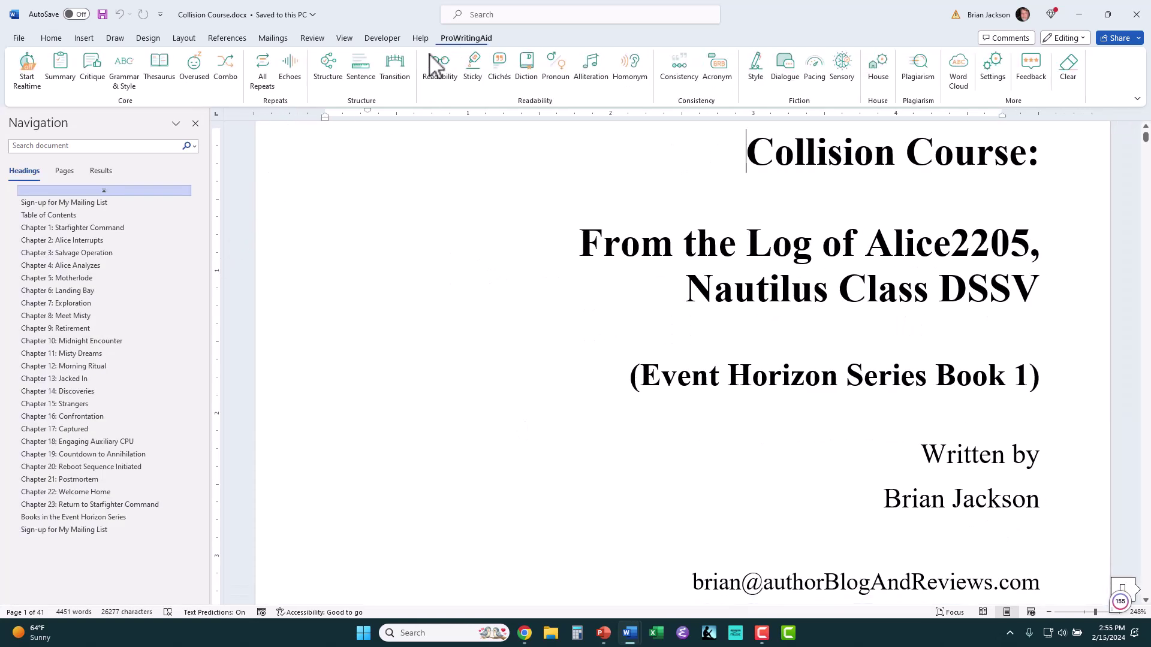
pyautogui.click(27, 71)
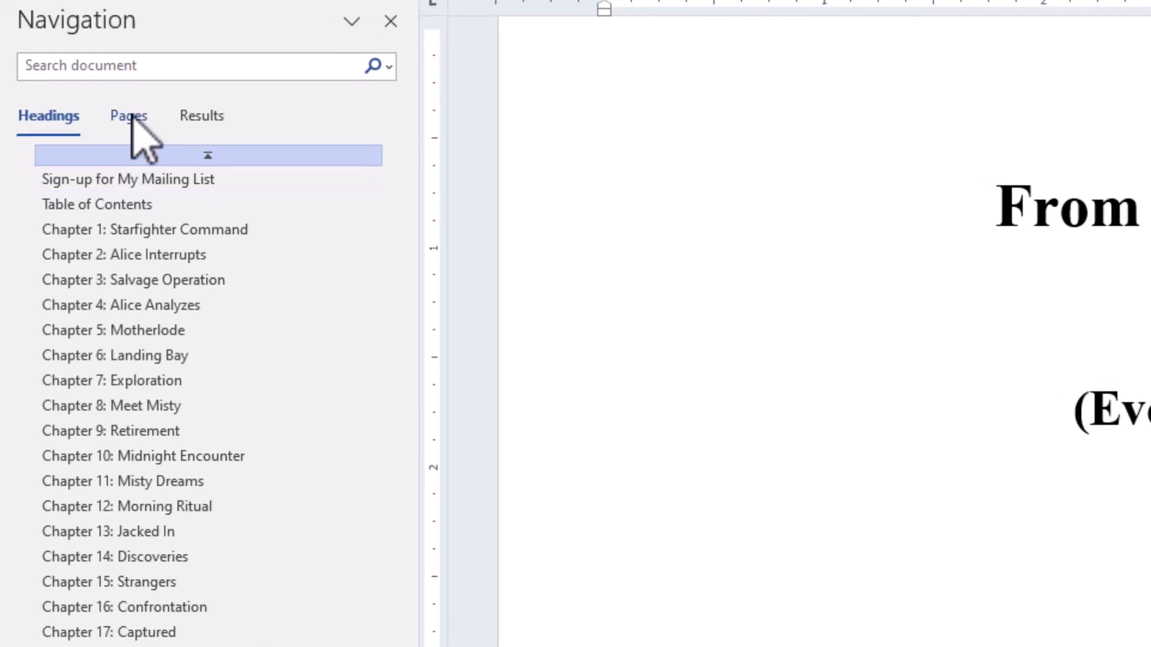
# Preview the Pages and Headings views, then search the manuscript for 'space'.
pyautogui.click(131, 115)
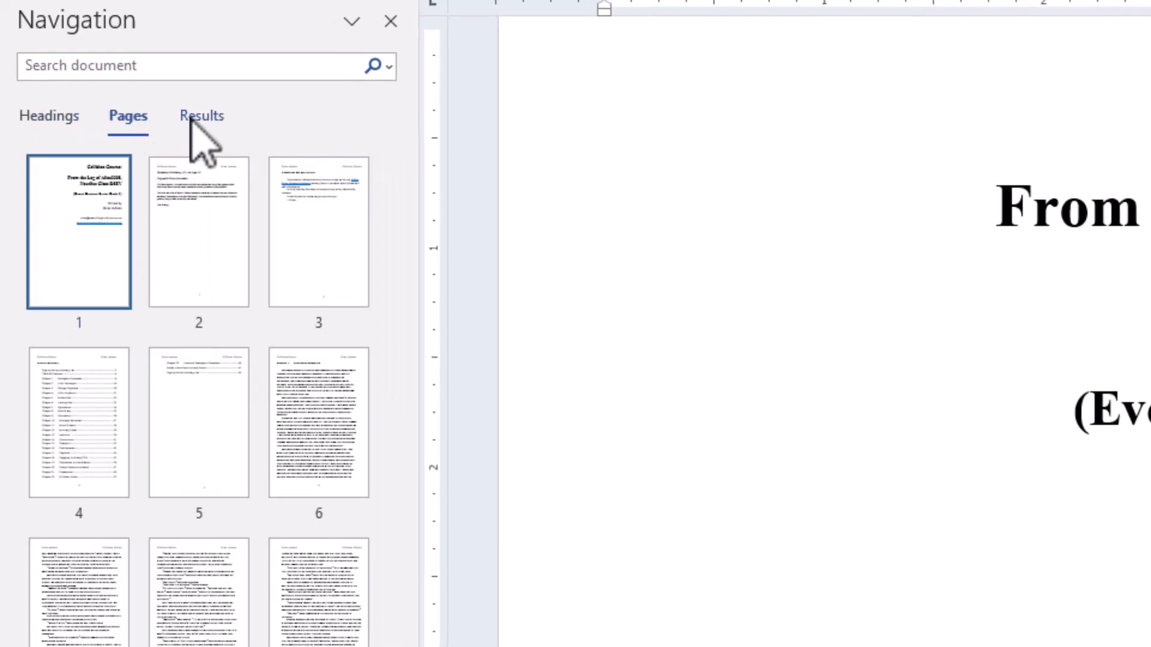
pyautogui.click(49, 118)
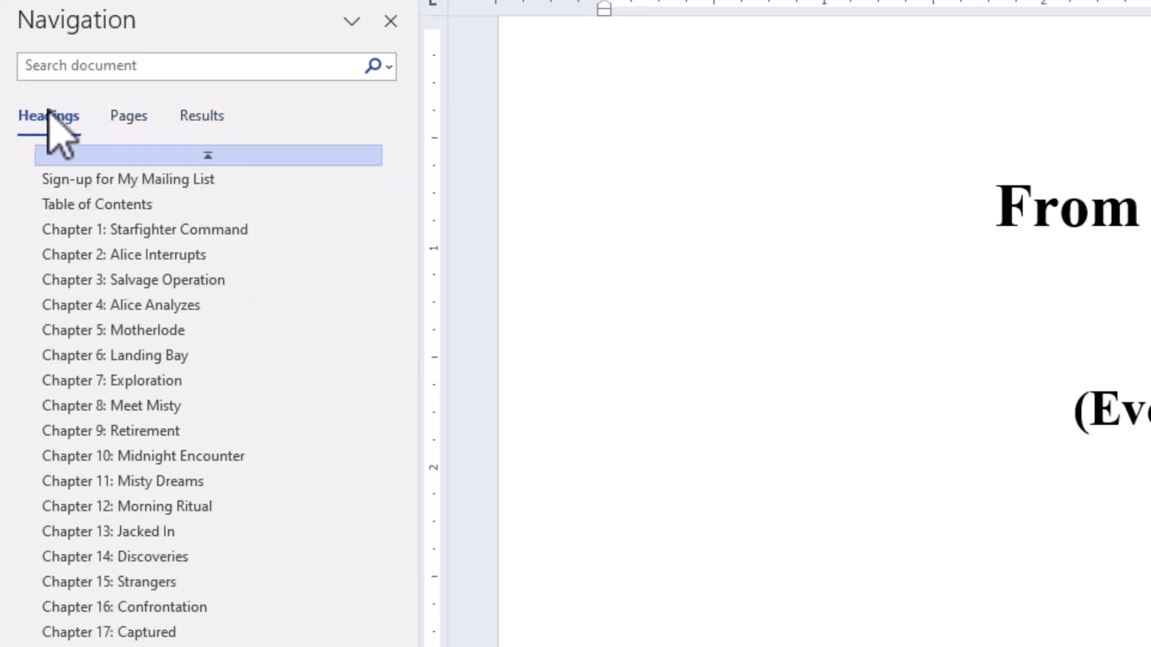
pyautogui.click(107, 66)
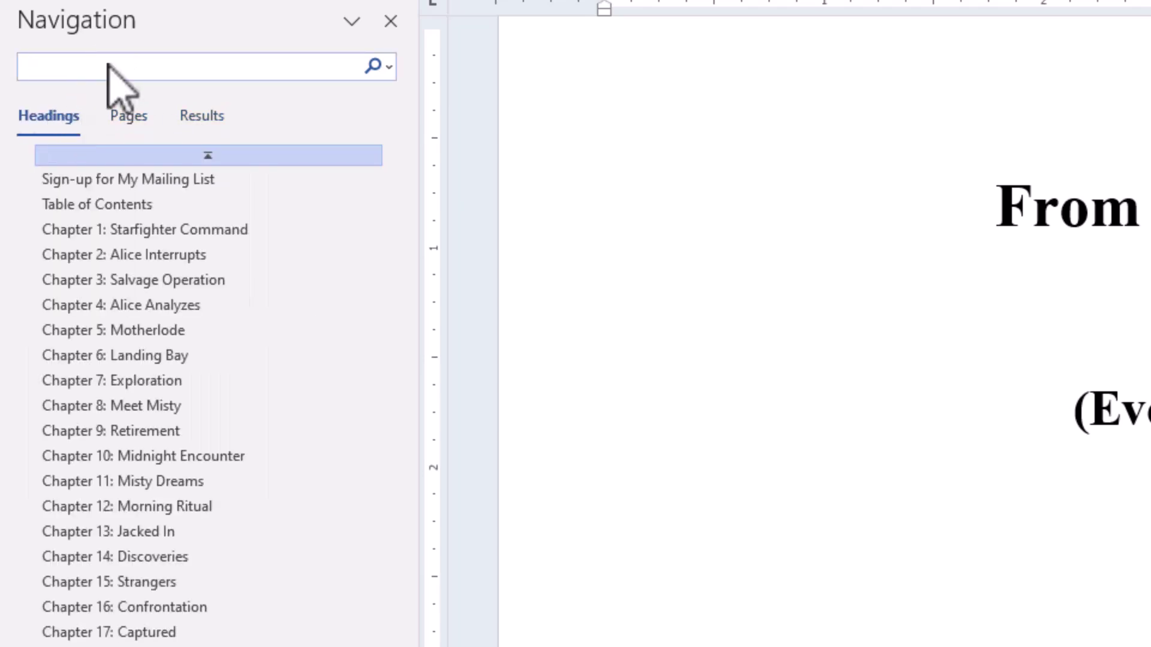
pyautogui.click(92, 66)
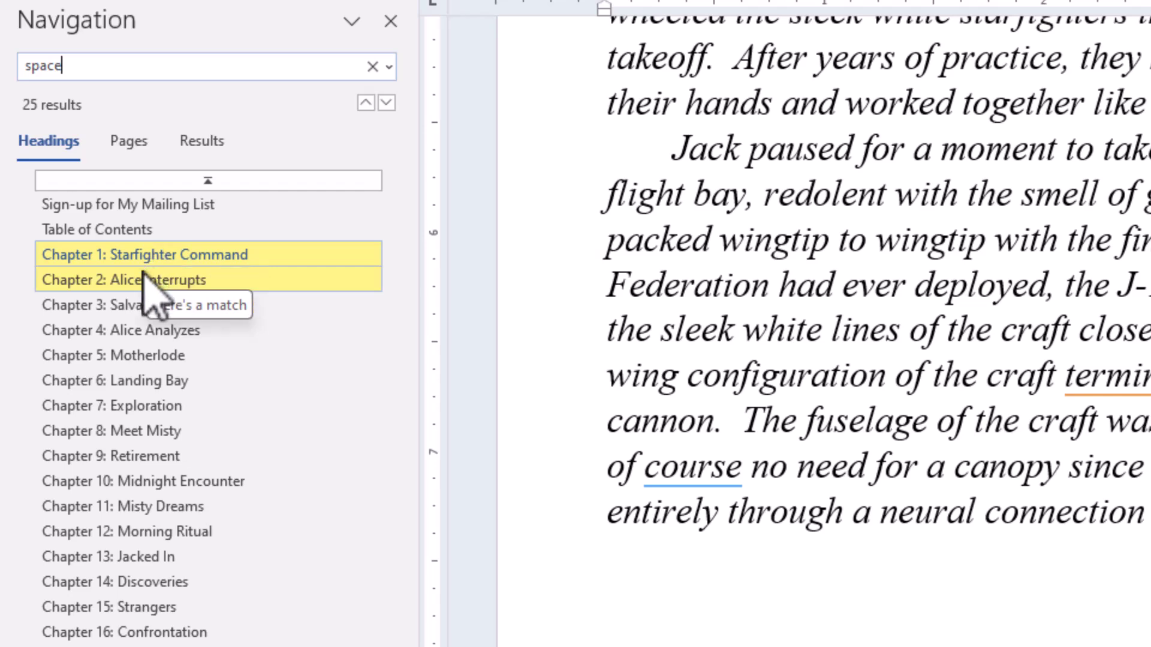
# Review the 25 'space' matches as Results, Headings and Pages, then clear the search.
pyautogui.click(204, 142)
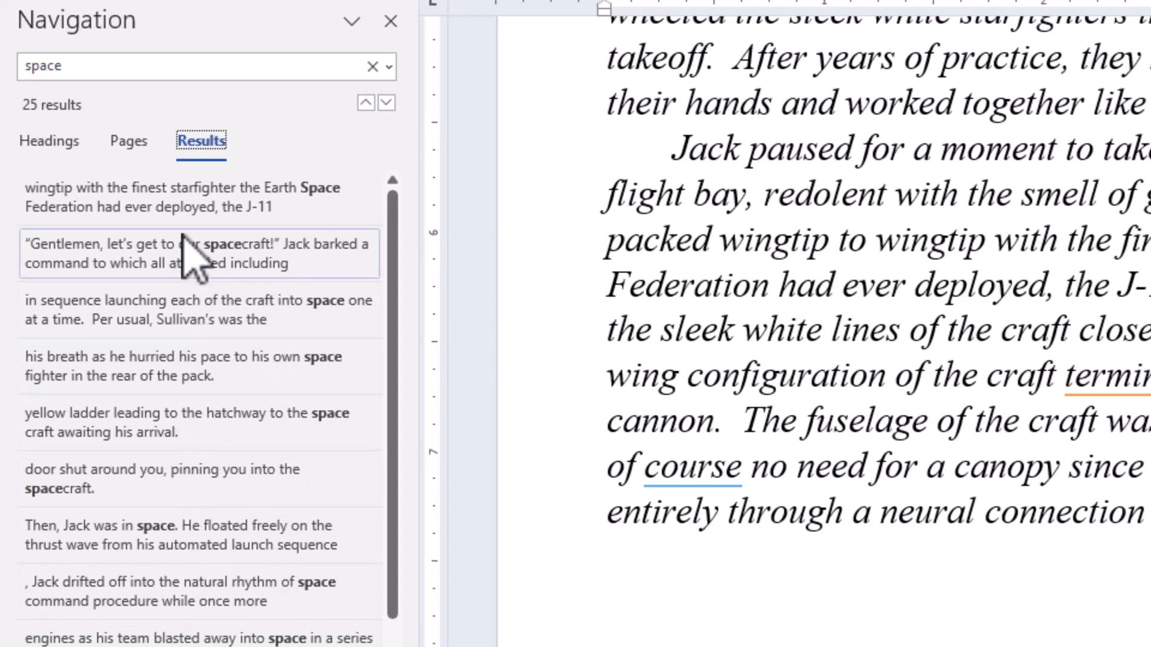
pyautogui.click(60, 144)
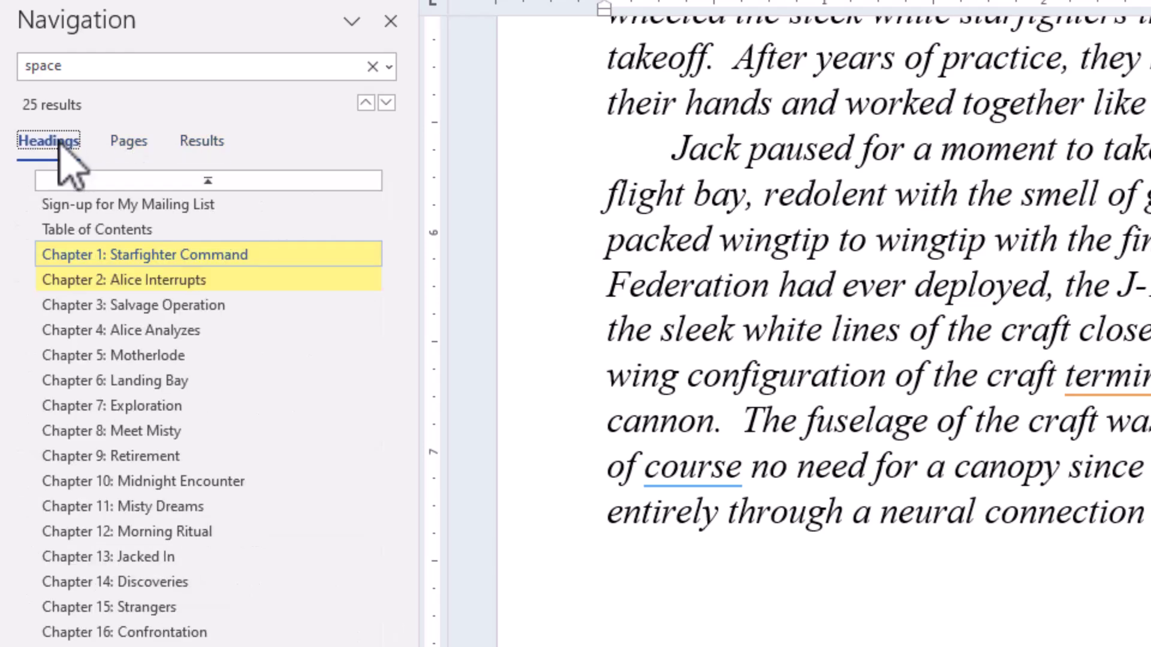
pyautogui.click(123, 143)
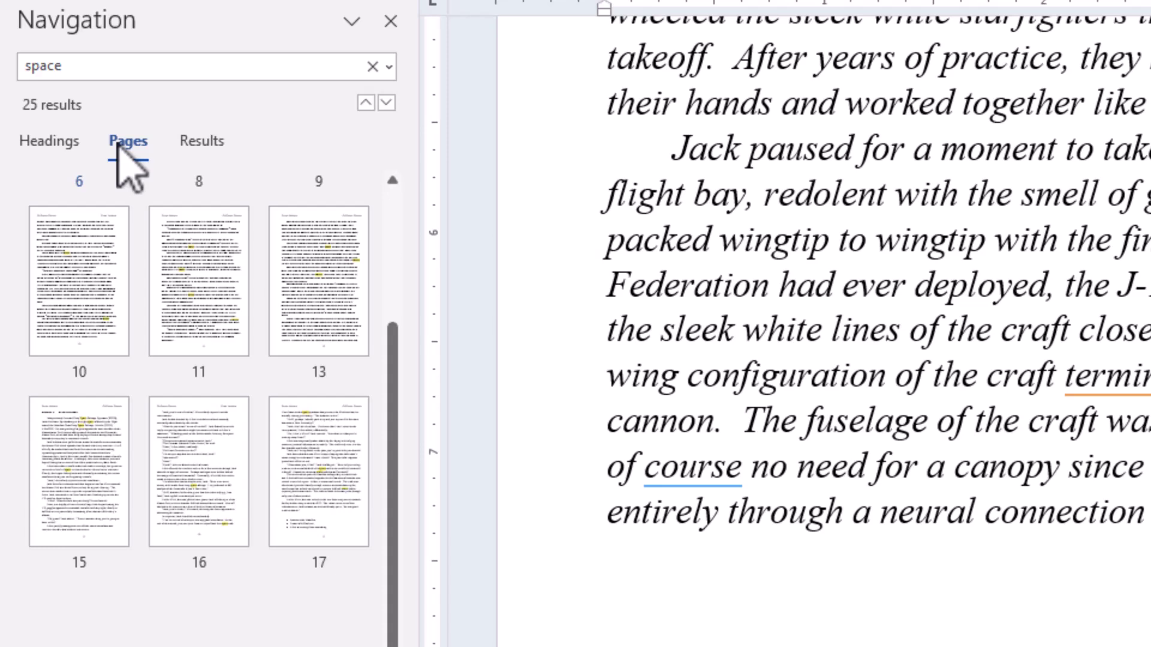
pyautogui.click(94, 68)
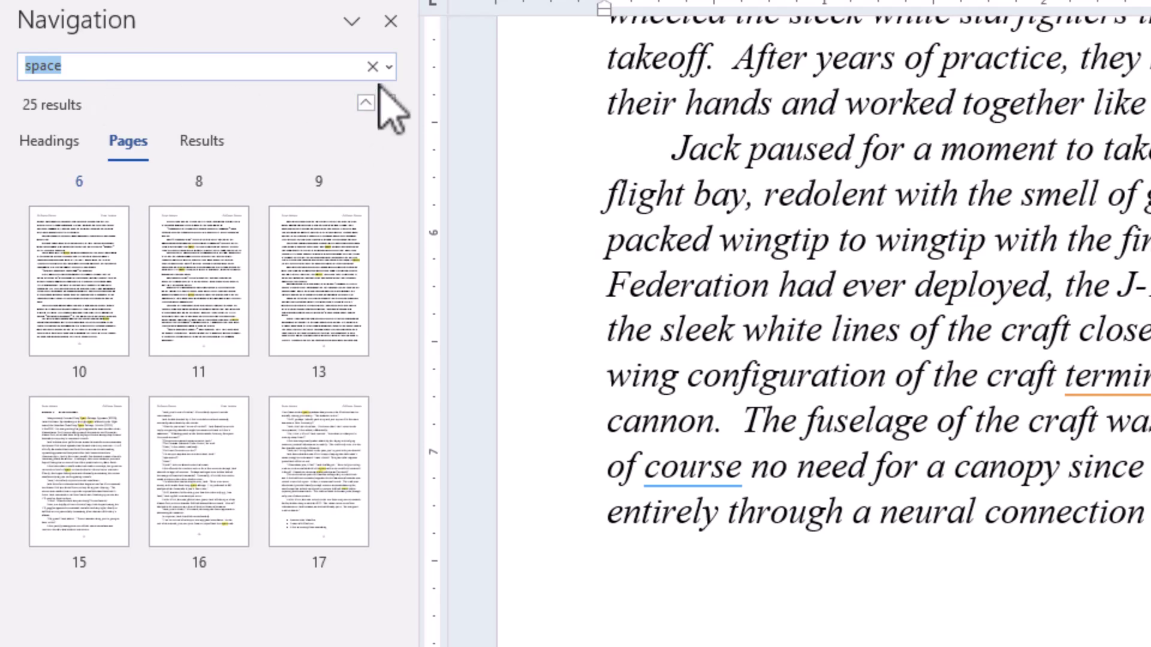
pyautogui.click(372, 67)
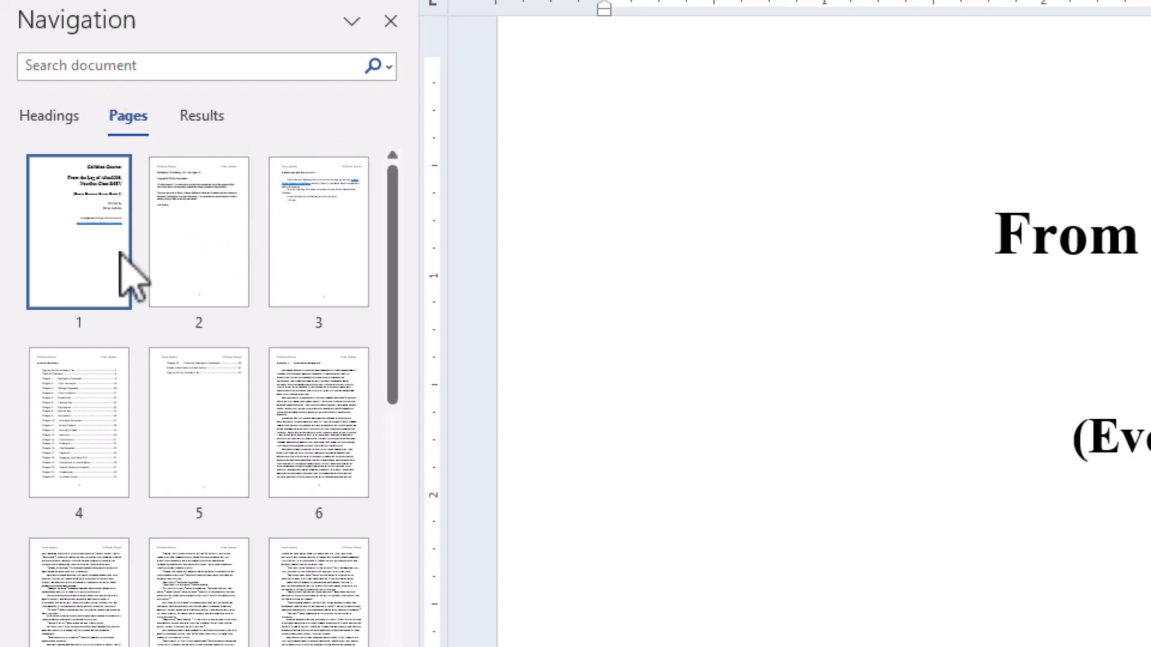
# Show the heading outline, jump to Chapter 1, then return to the document start.
pyautogui.click(195, 118)
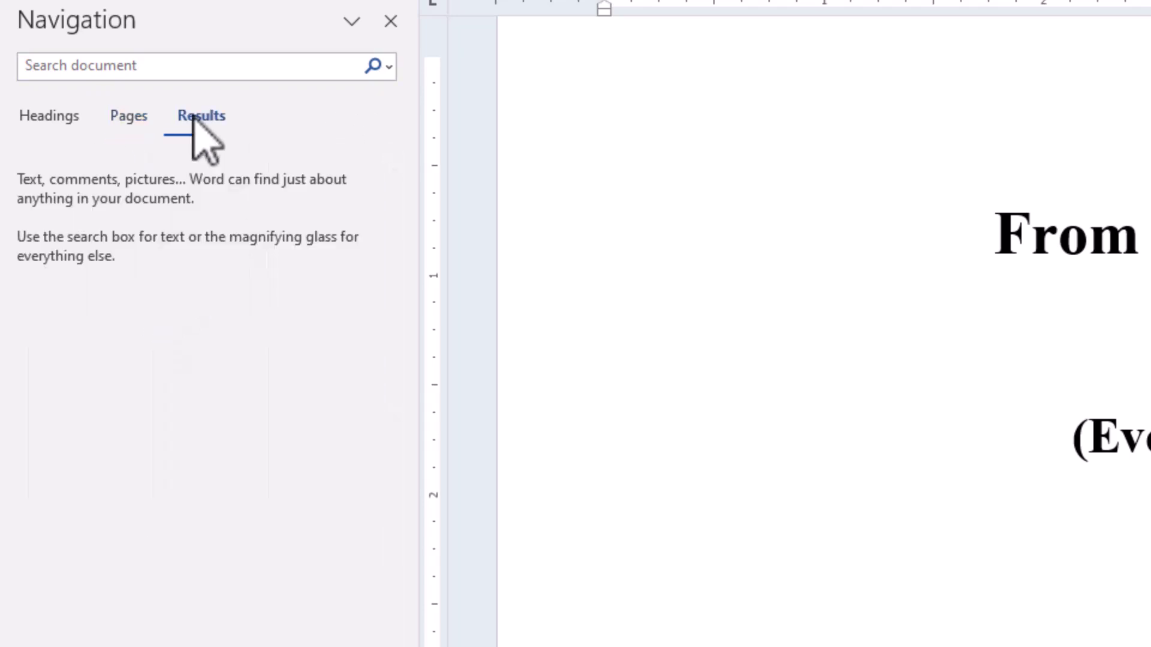
pyautogui.click(63, 114)
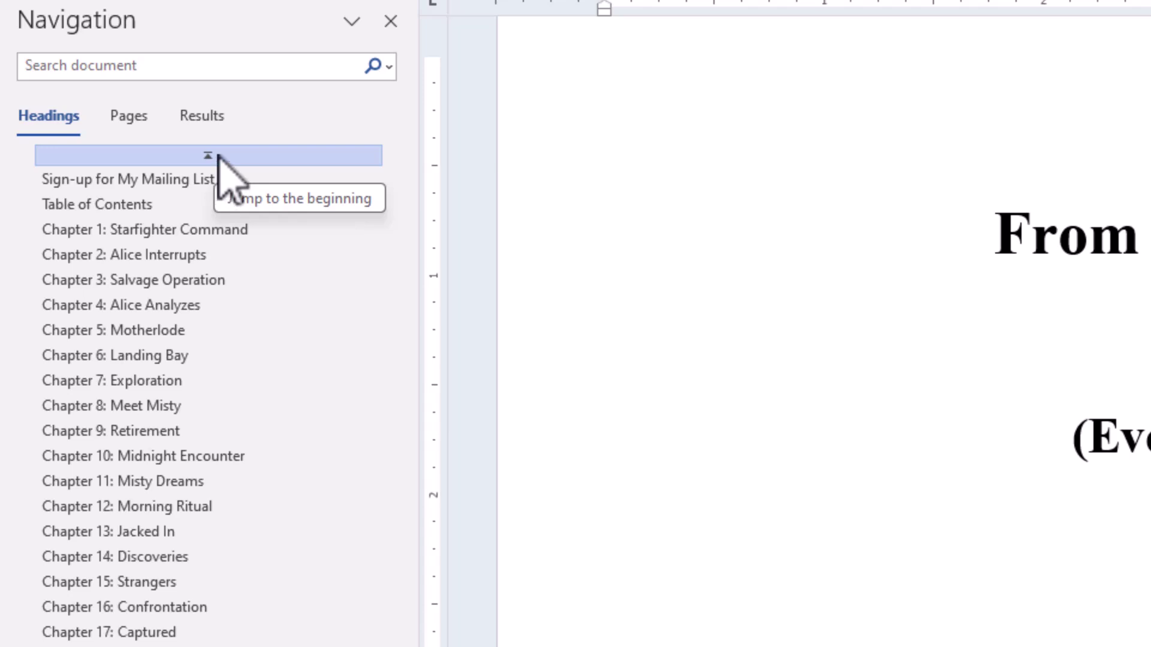
pyautogui.click(189, 234)
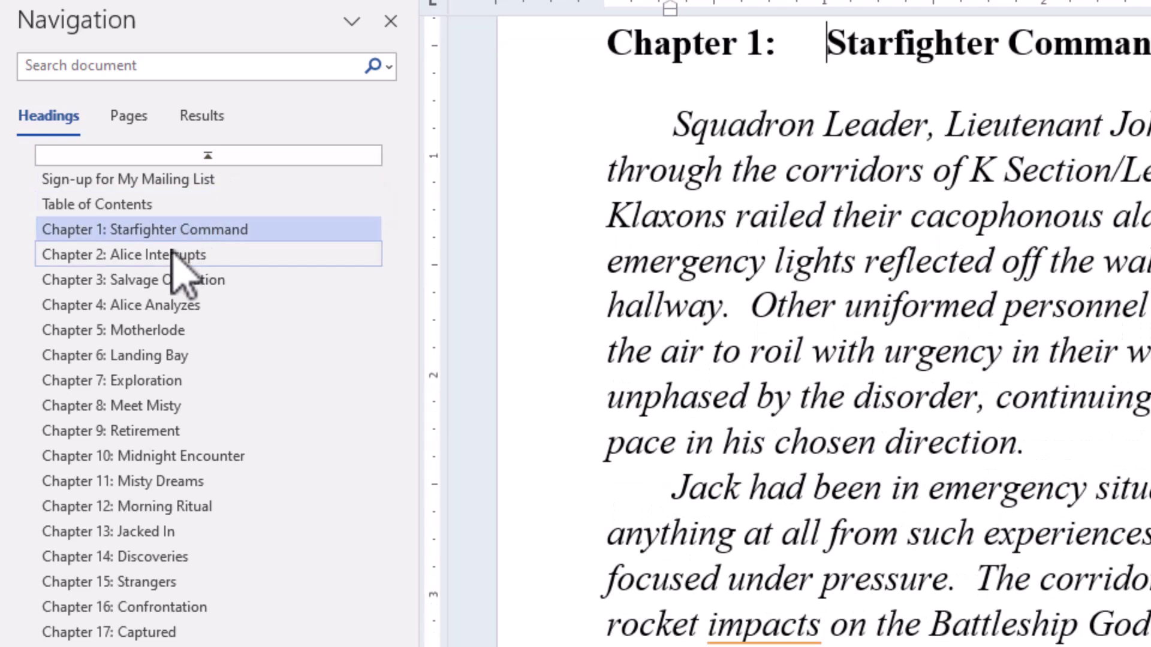
pyautogui.click(196, 156)
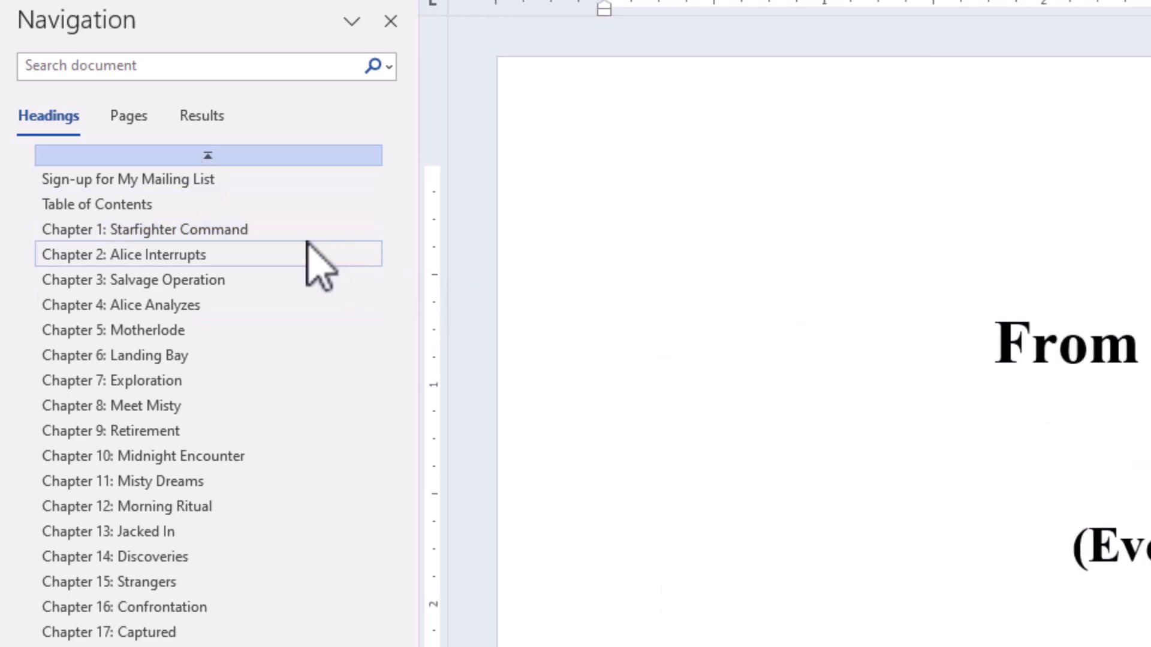
# Step through Chapters 1, 2 and 3 to Chapter 4: Alice Analyzes.
pyautogui.click(202, 229)
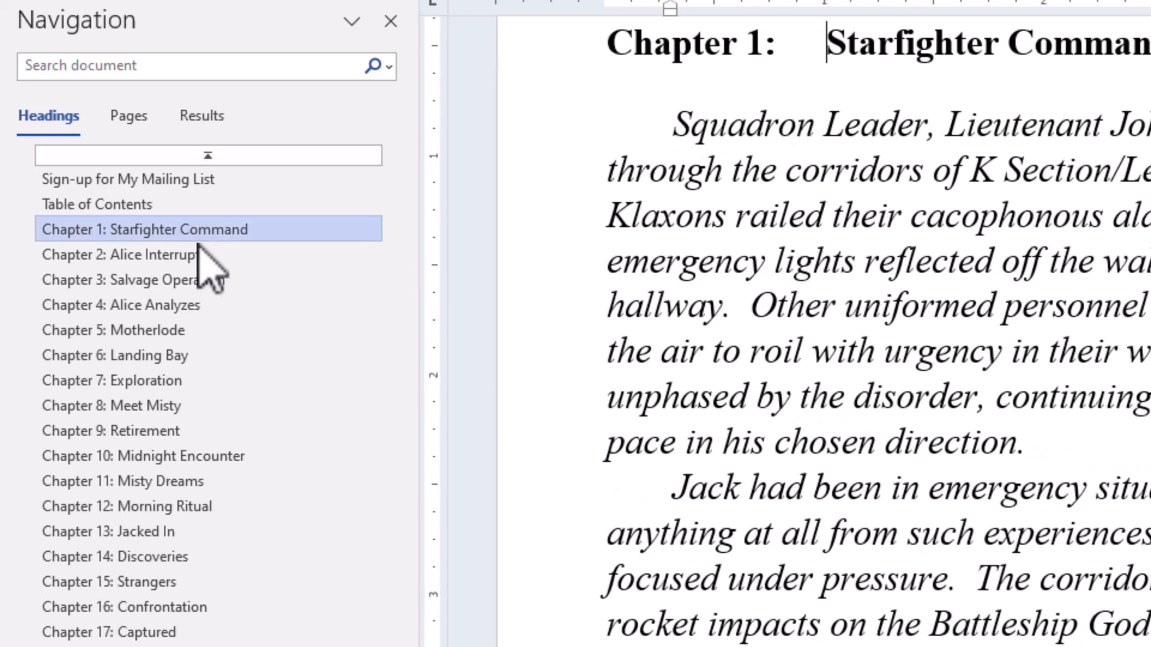
pyautogui.click(199, 254)
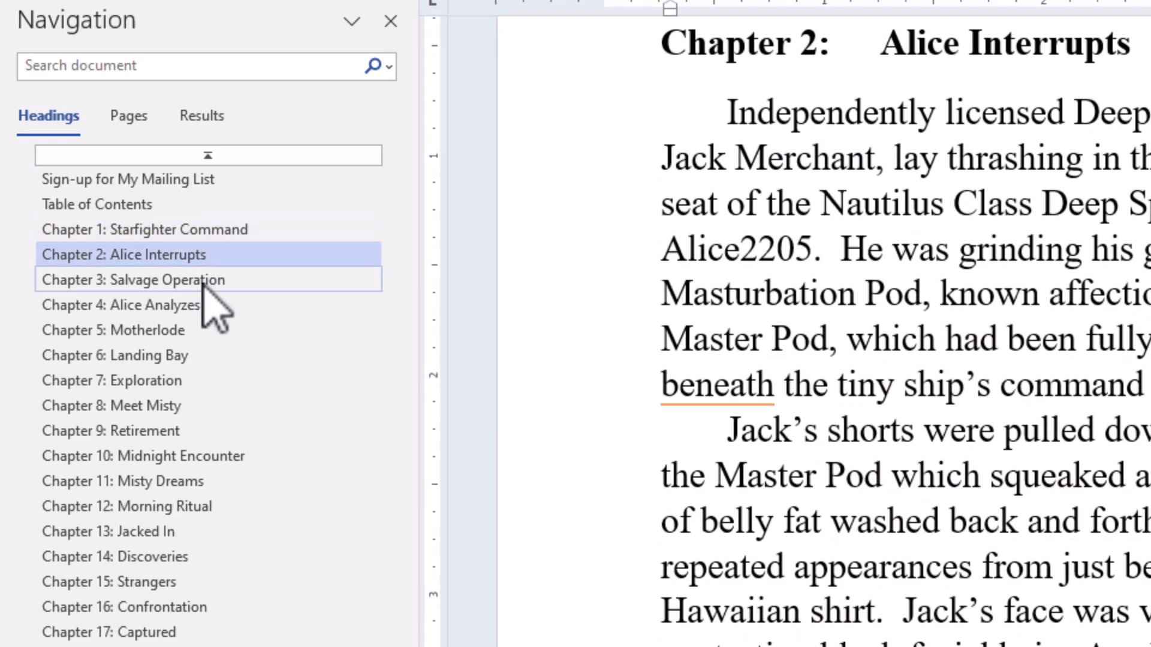
pyautogui.click(205, 288)
pyautogui.click(197, 306)
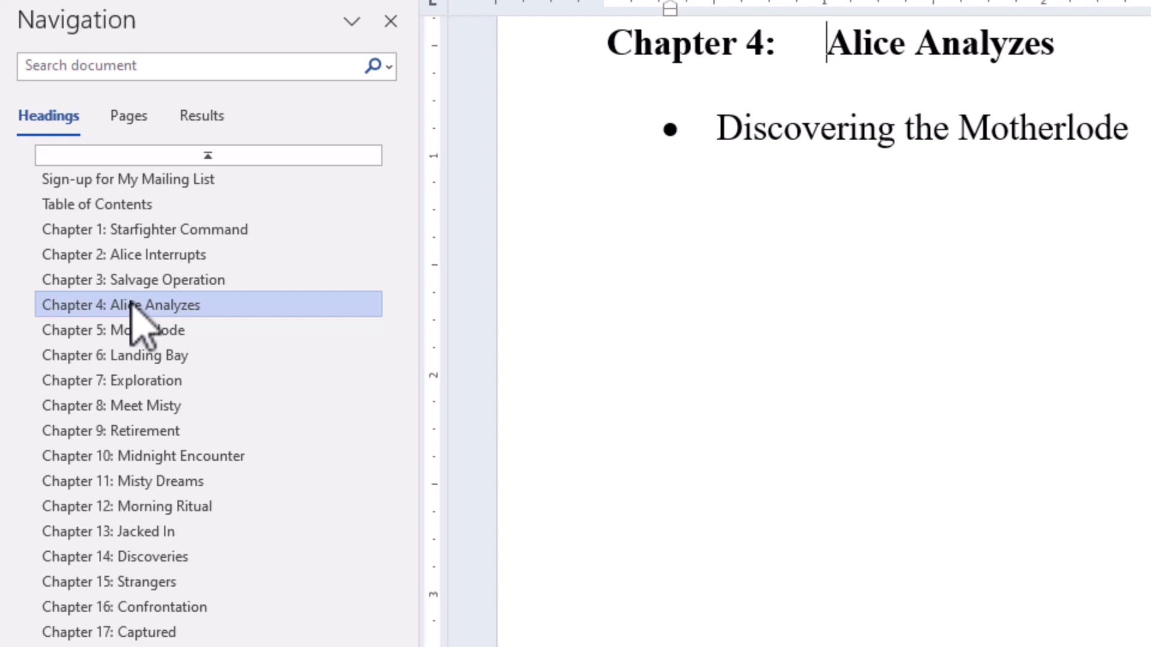
pyautogui.moveTo(129, 300); pyautogui.dragTo(183, 267)
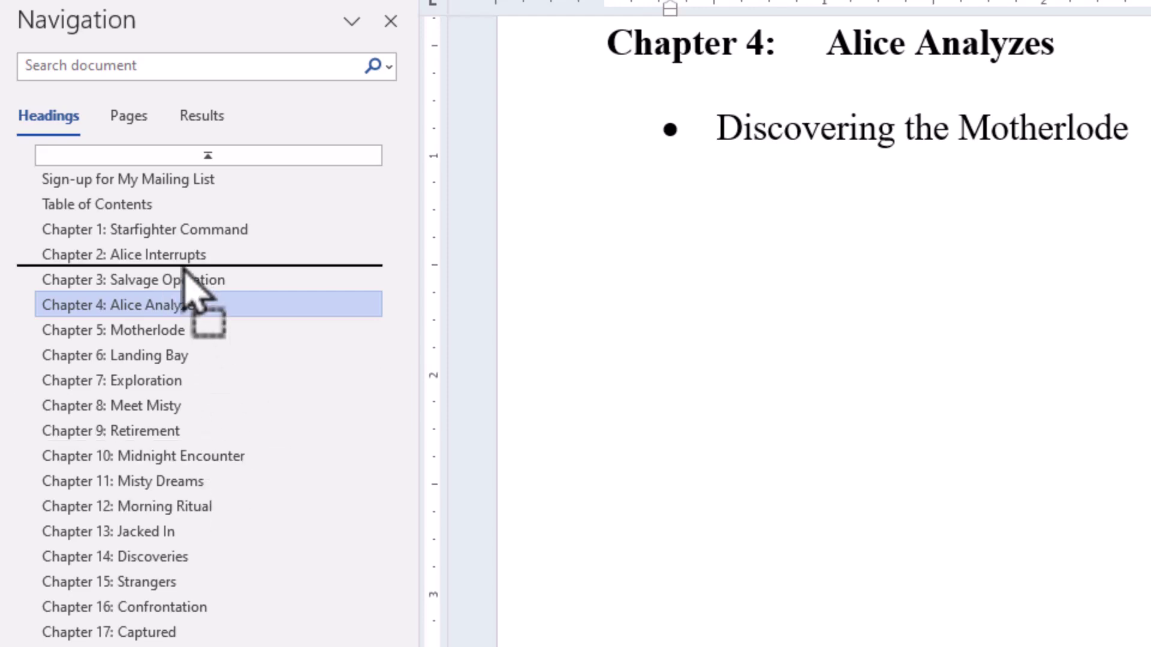
pyautogui.moveTo(184, 268); pyautogui.dragTo(185, 268)
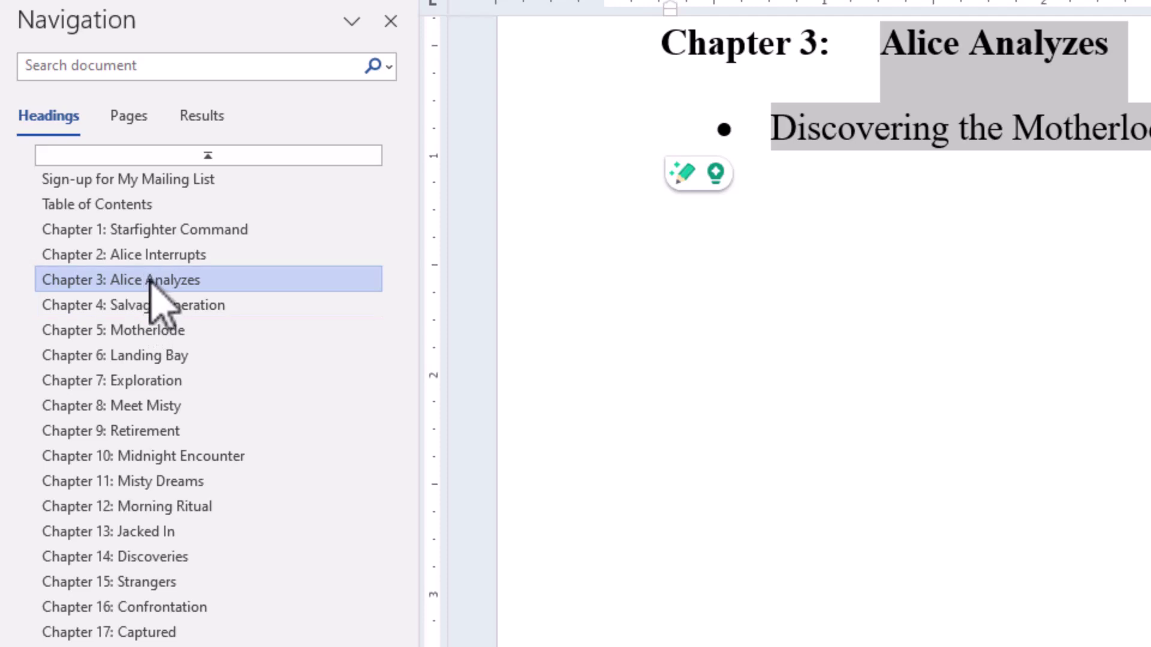
pyautogui.moveTo(150, 282); pyautogui.dragTo(159, 316)
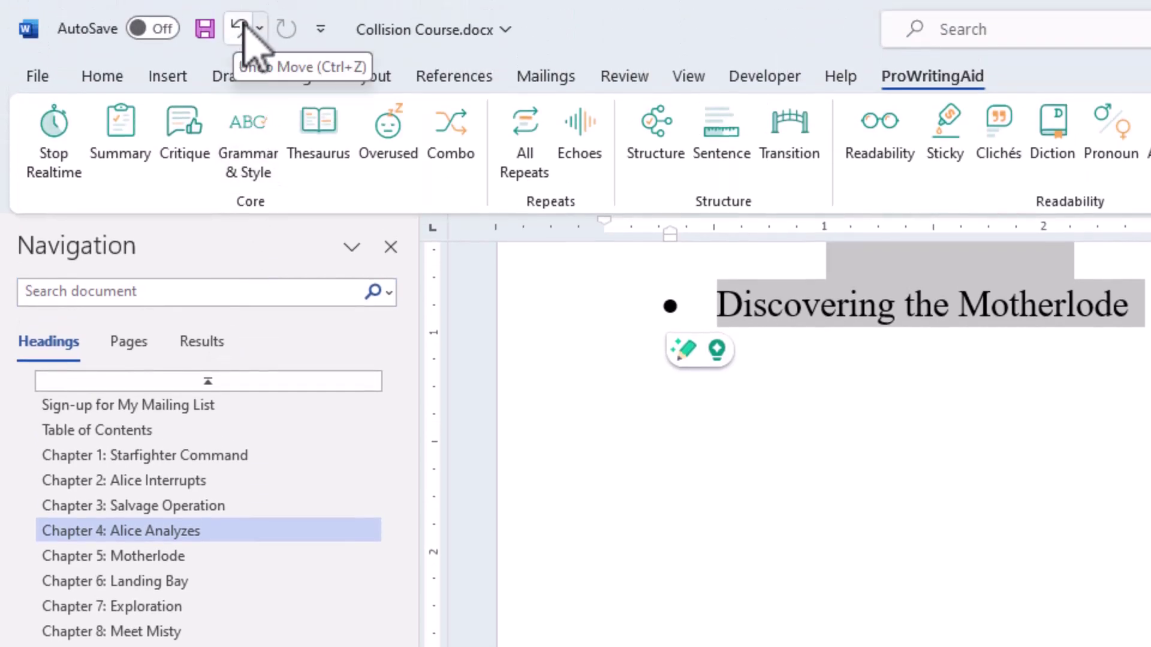
pyautogui.click(240, 27)
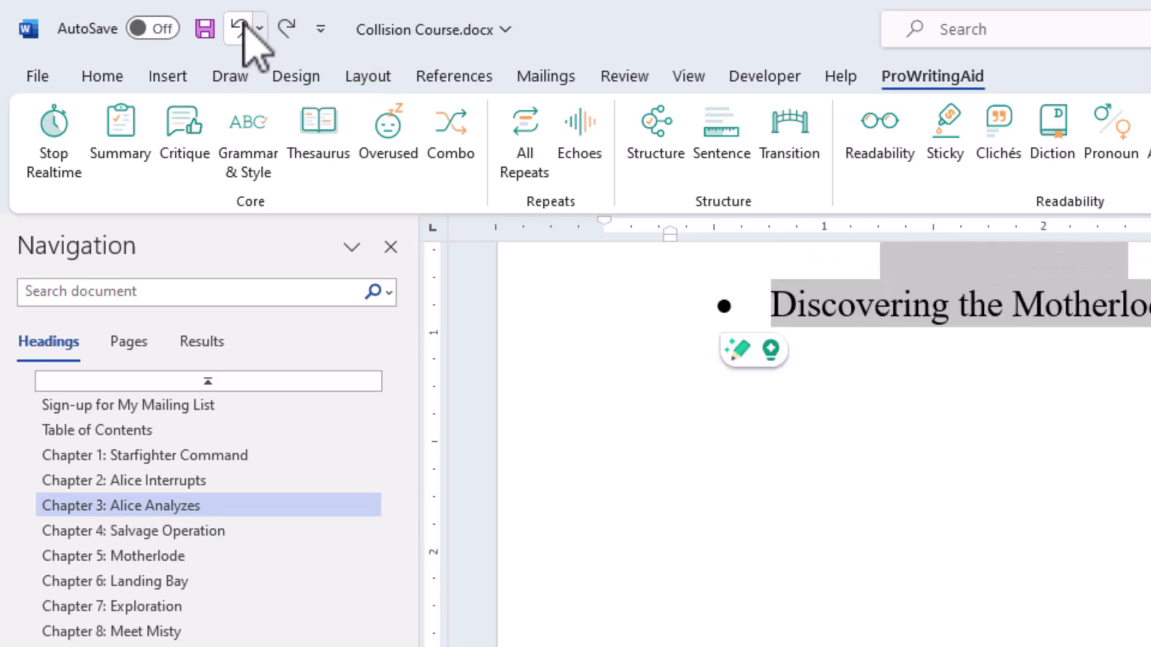
pyautogui.click(241, 27)
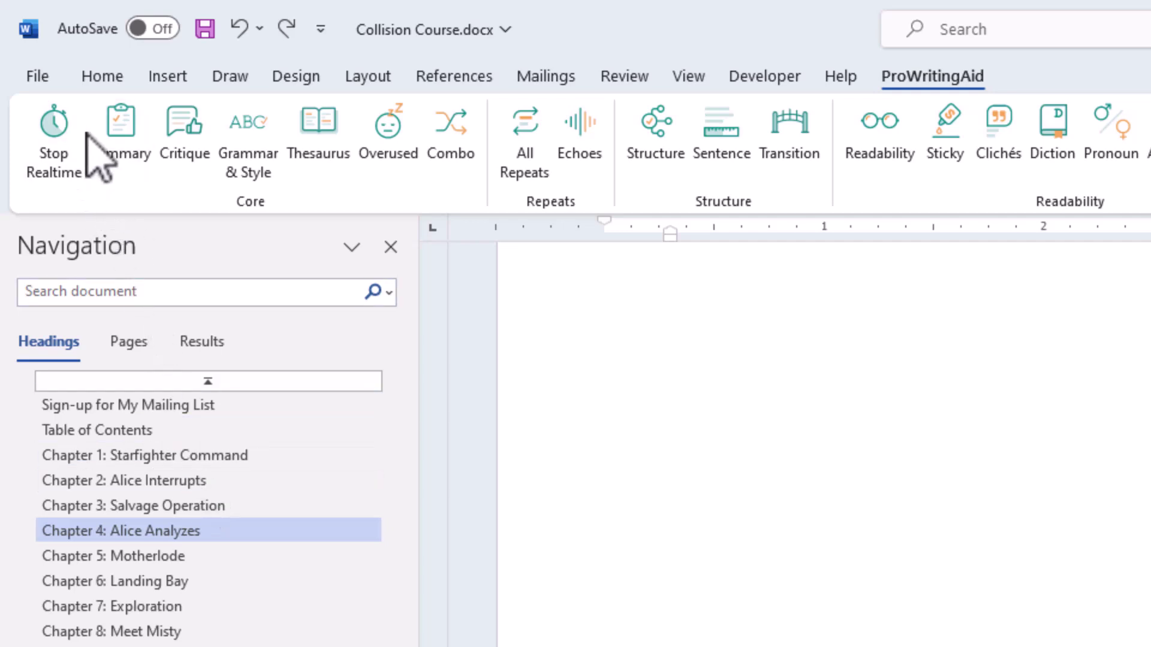
pyautogui.click(37, 76)
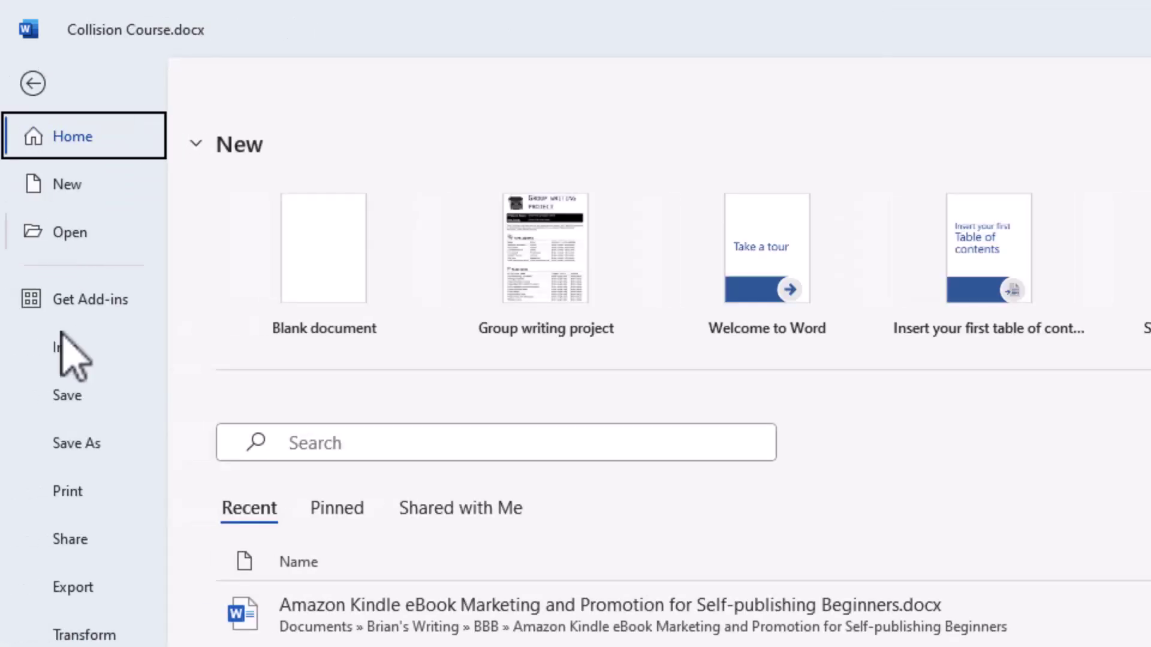
pyautogui.click(63, 549)
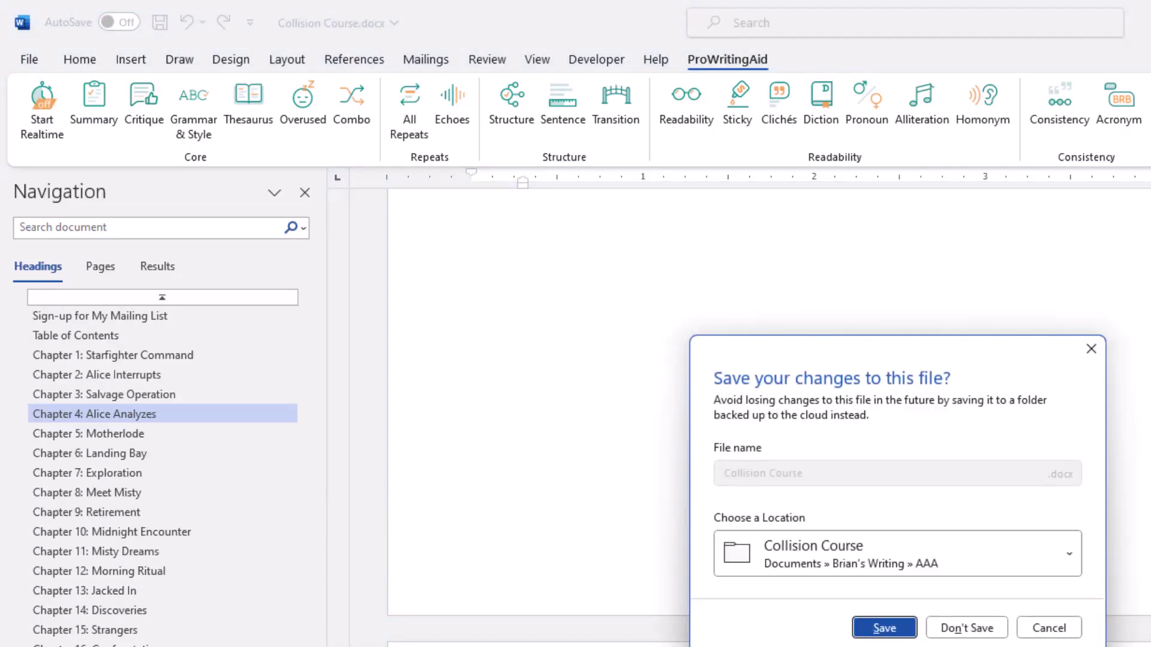
pyautogui.click(1043, 628)
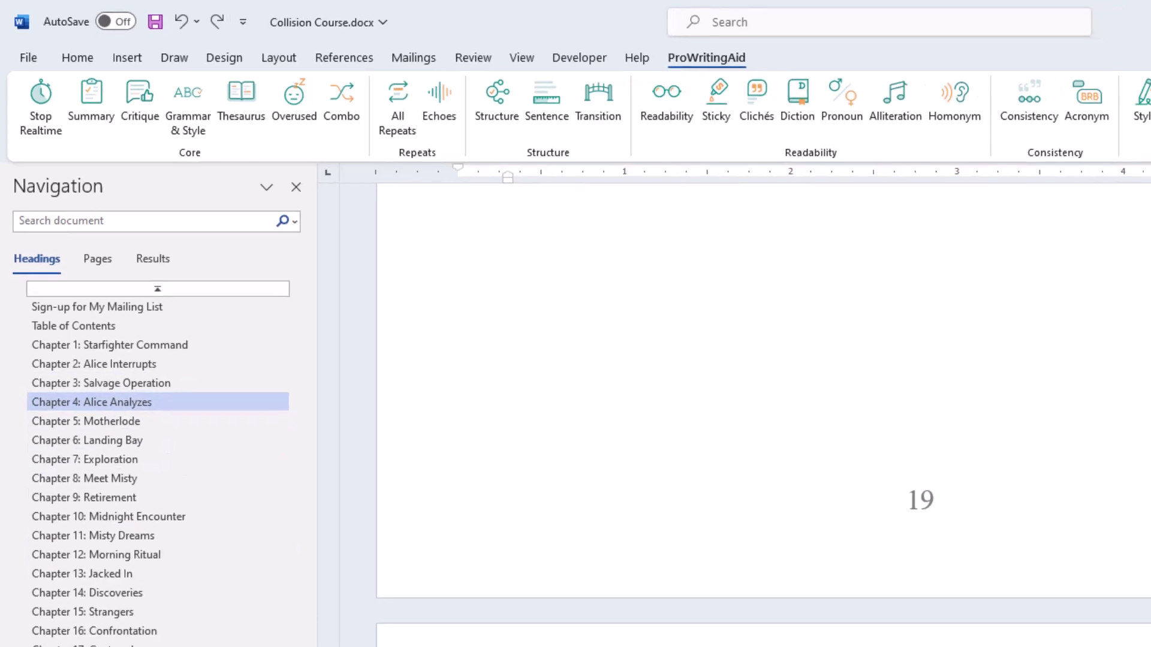
pyautogui.moveTo(630, 637)
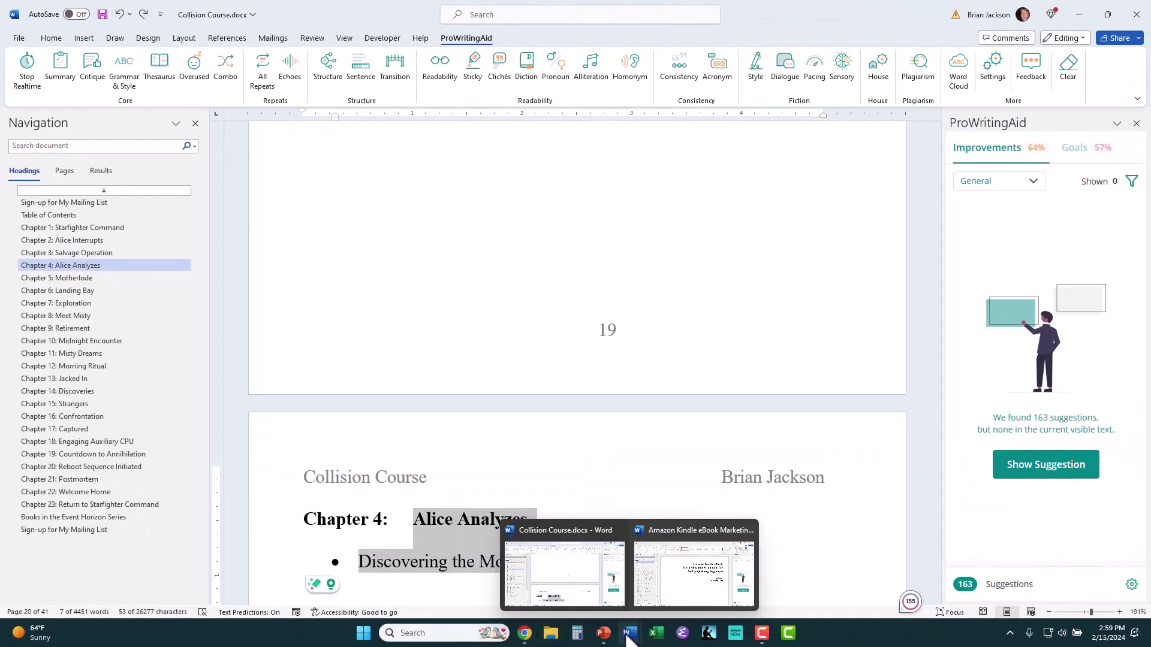
# Switch to the Amazon Kindle eBook document and jump between 1 Introduction and section 1.1.
pyautogui.click(669, 588)
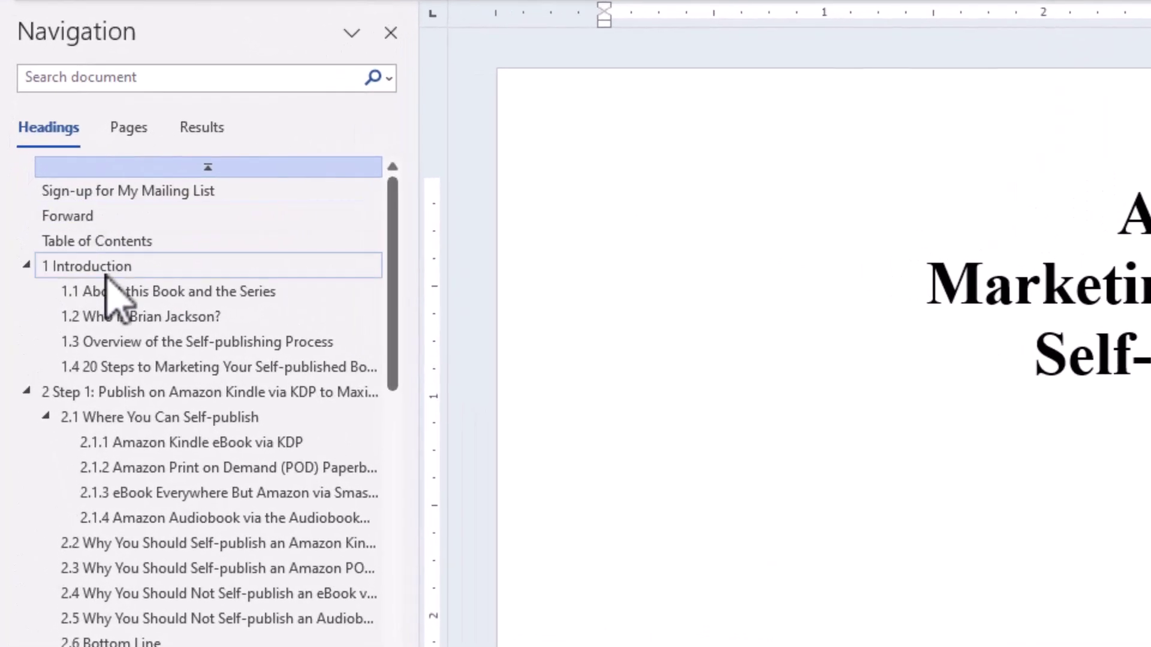
pyautogui.click(111, 297)
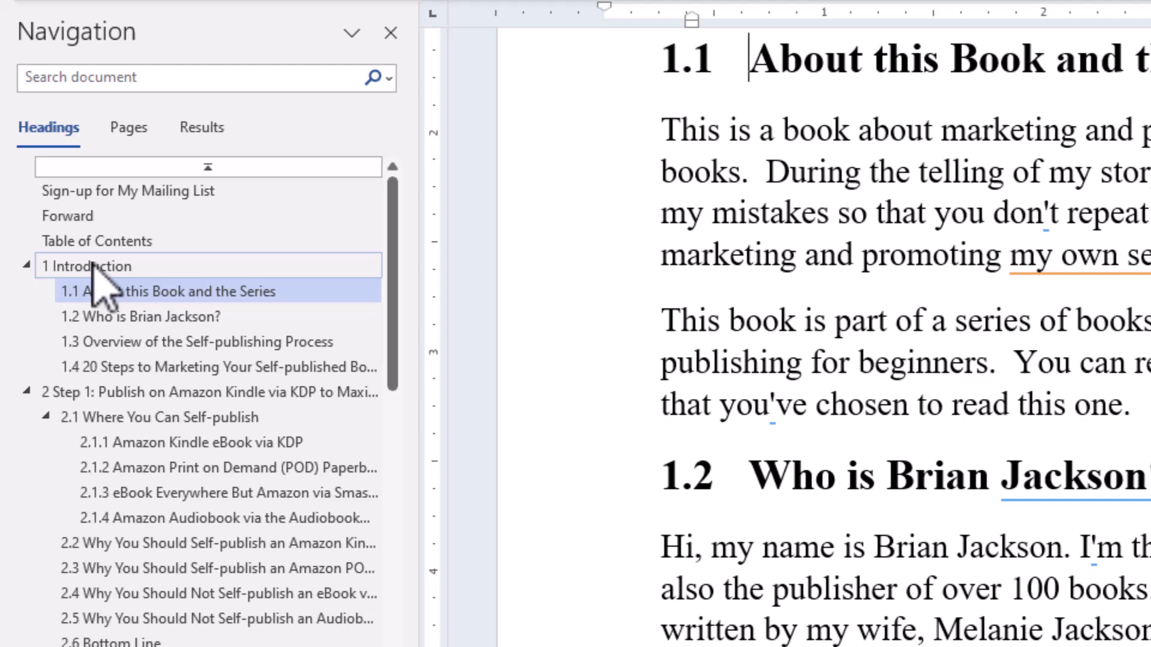
pyautogui.click(64, 271)
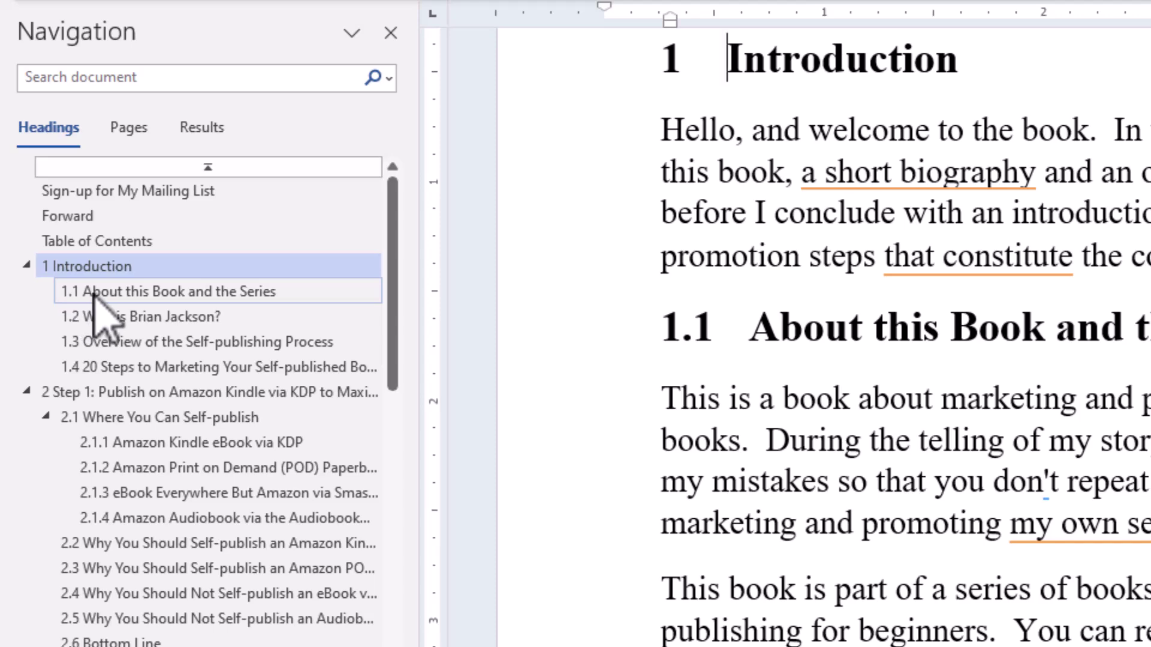
pyautogui.click(93, 292)
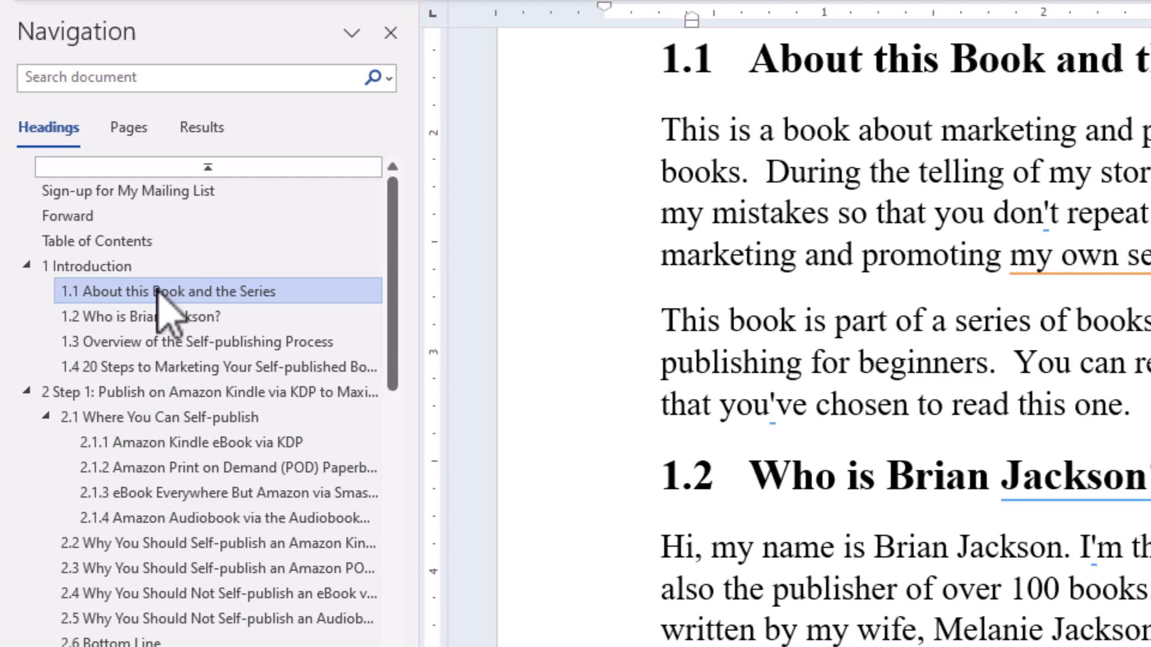
pyautogui.rightClick(160, 293)
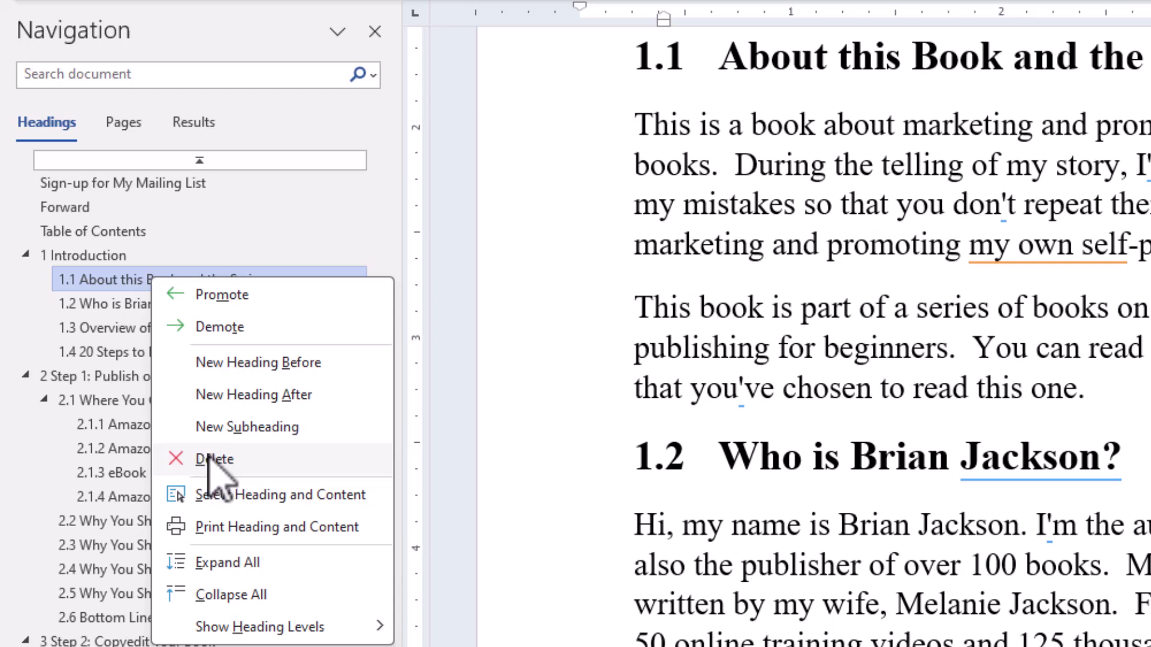
pyautogui.click(223, 295)
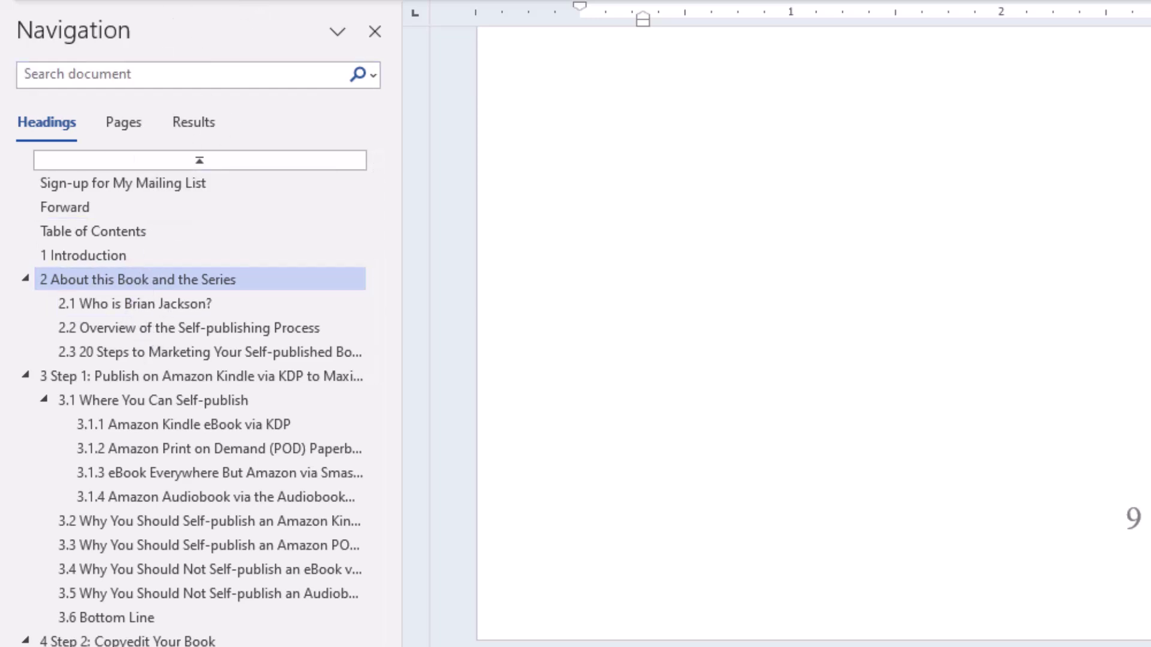
pyautogui.rightClick(133, 282)
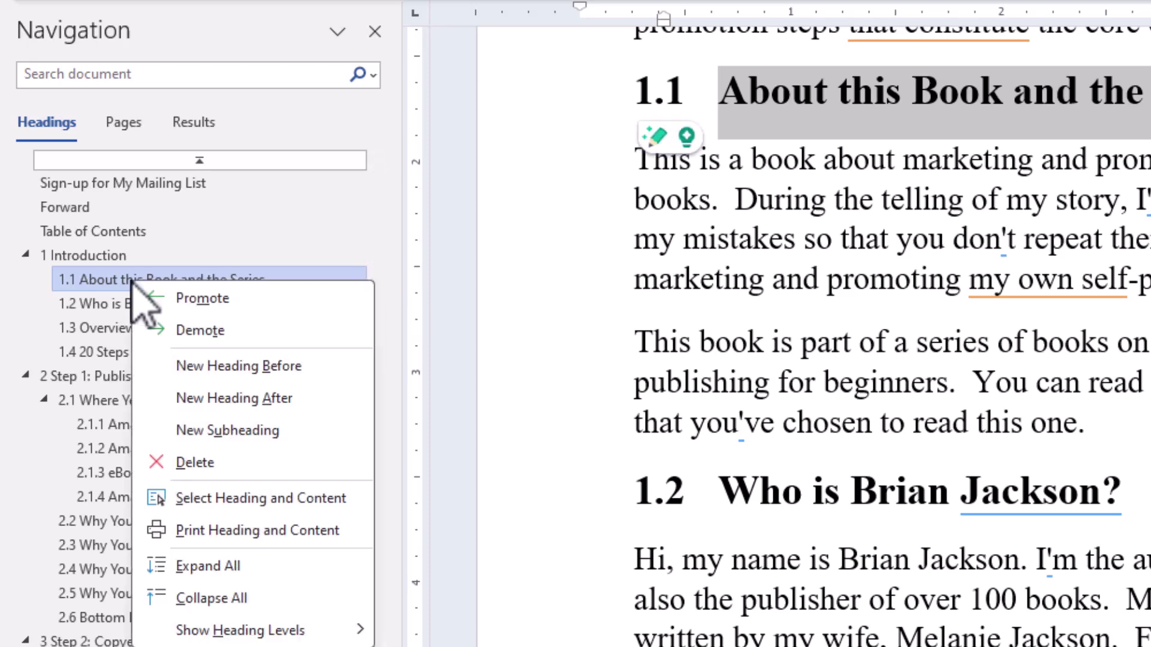
pyautogui.click(215, 372)
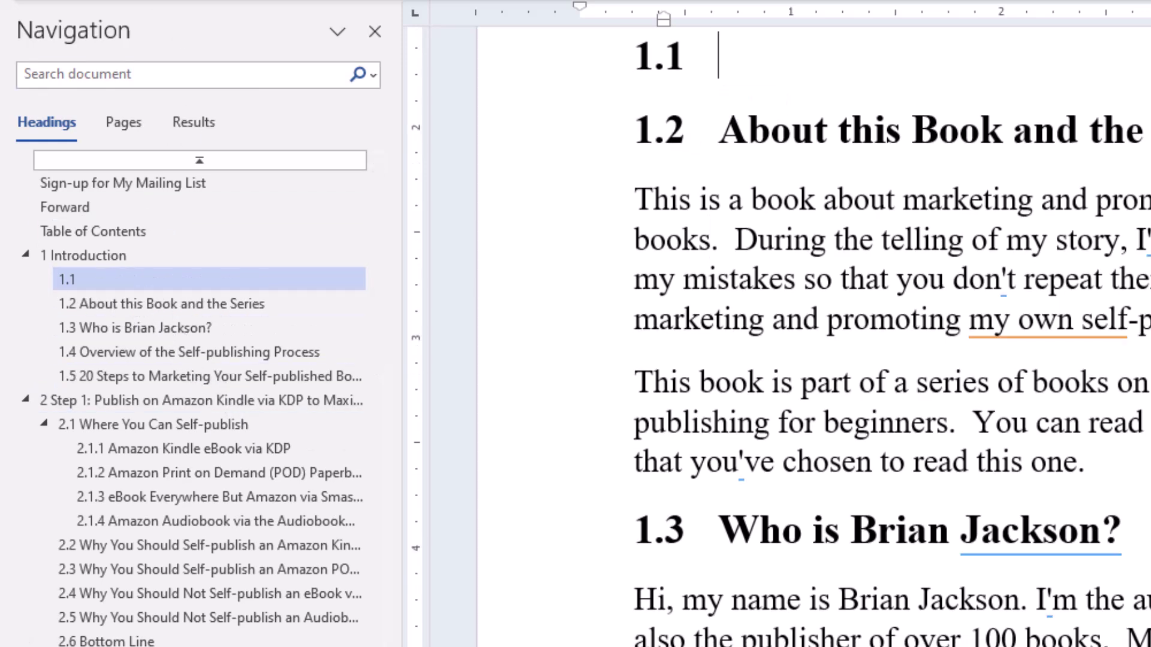
pyautogui.hotkey('ctrl', 'z')
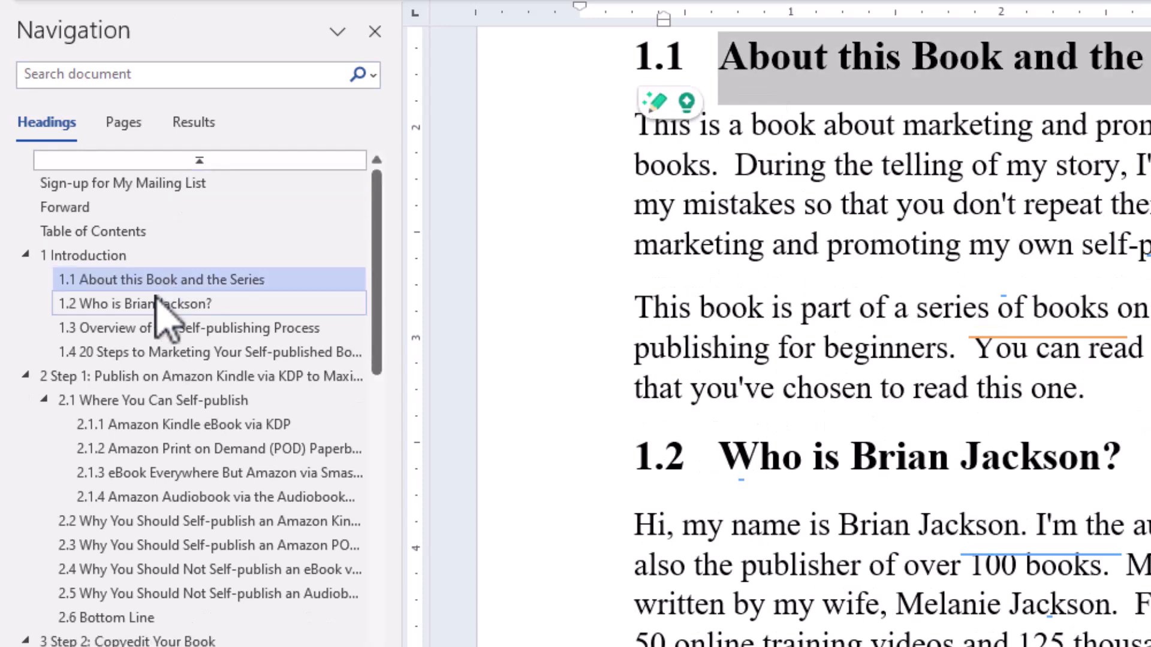
pyautogui.rightClick(160, 281)
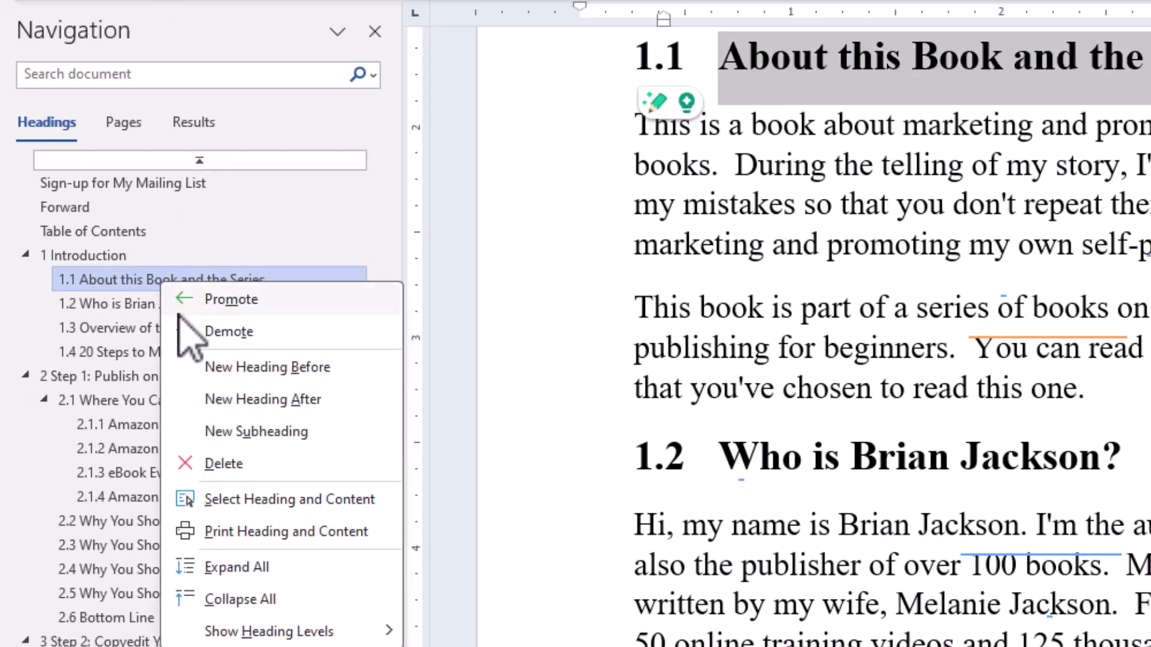
pyautogui.click(249, 433)
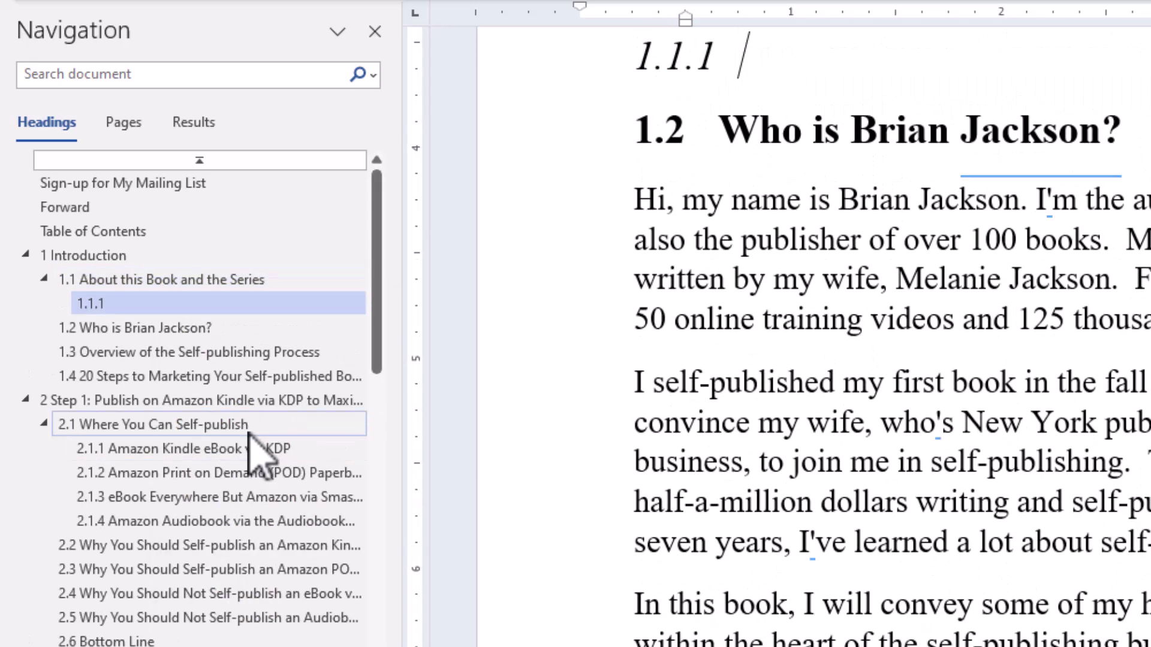
pyautogui.hotkey('ctrl', 'z')
pyautogui.rightClick(122, 287)
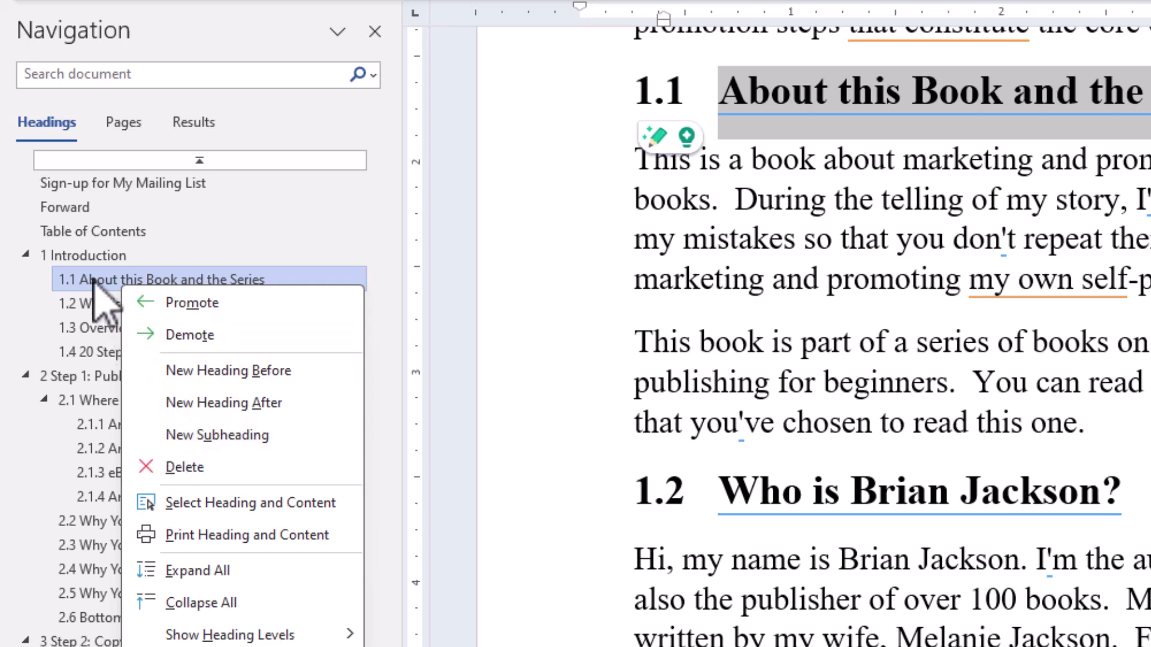
pyautogui.click(198, 210)
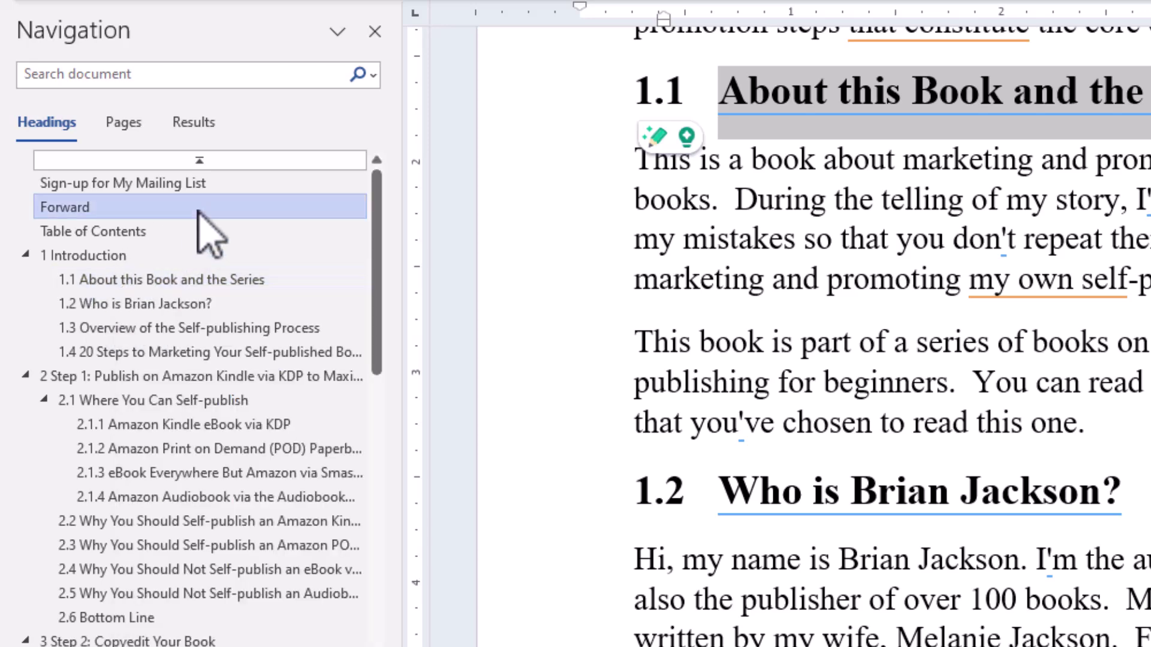
pyautogui.click(114, 255)
pyautogui.rightClick(114, 255)
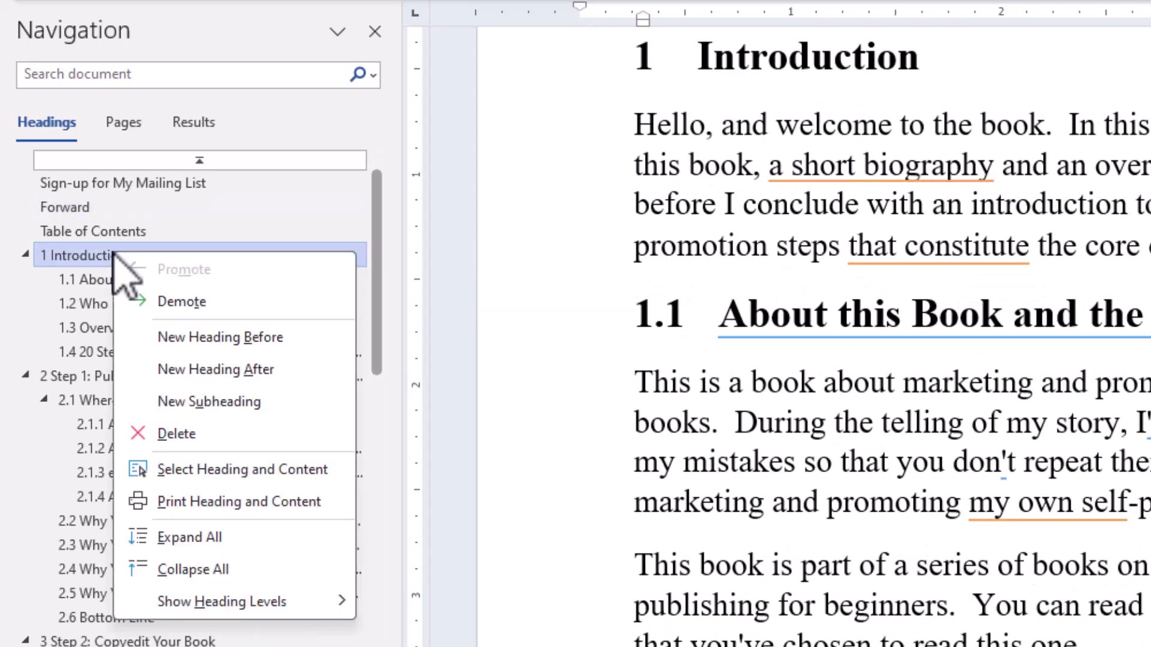
pyautogui.click(176, 434)
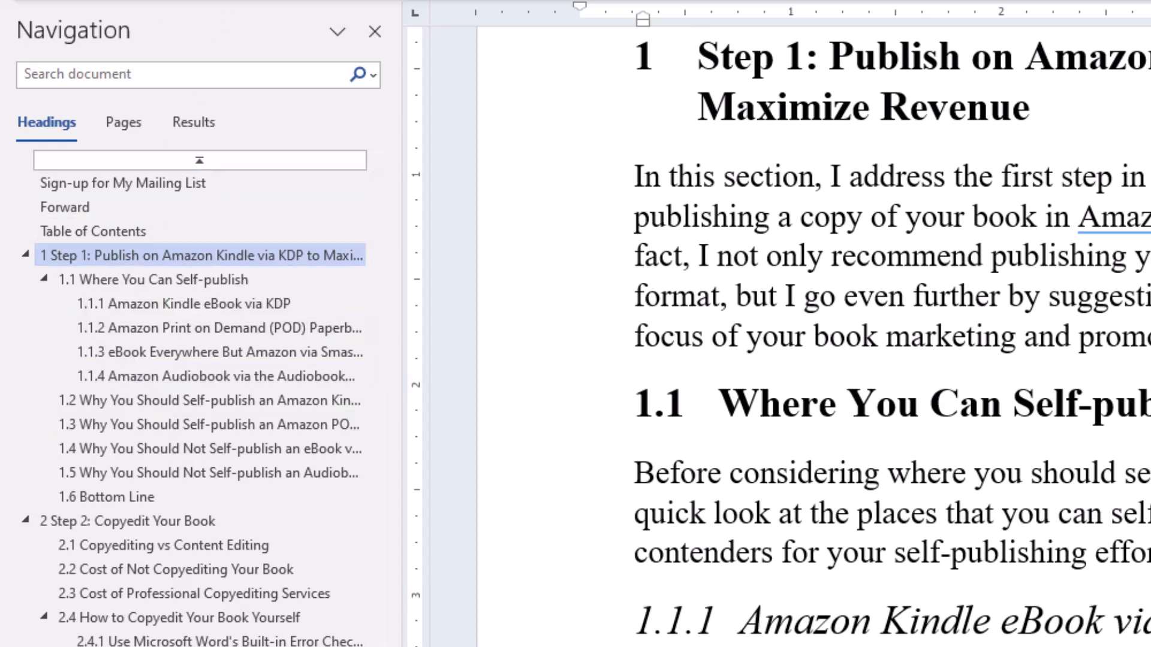
pyautogui.hotkey('ctrl', 'z')
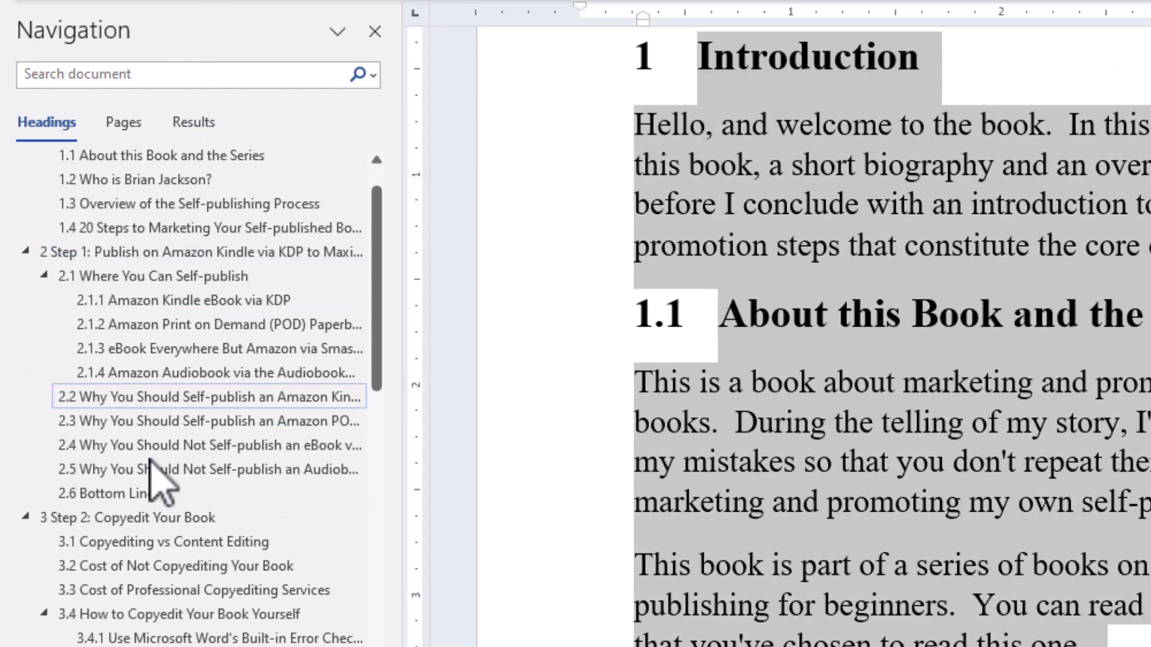
pyautogui.scroll(-20, 150, 471)
pyautogui.scroll(15, 150, 470)
pyautogui.scroll(12, 151, 461)
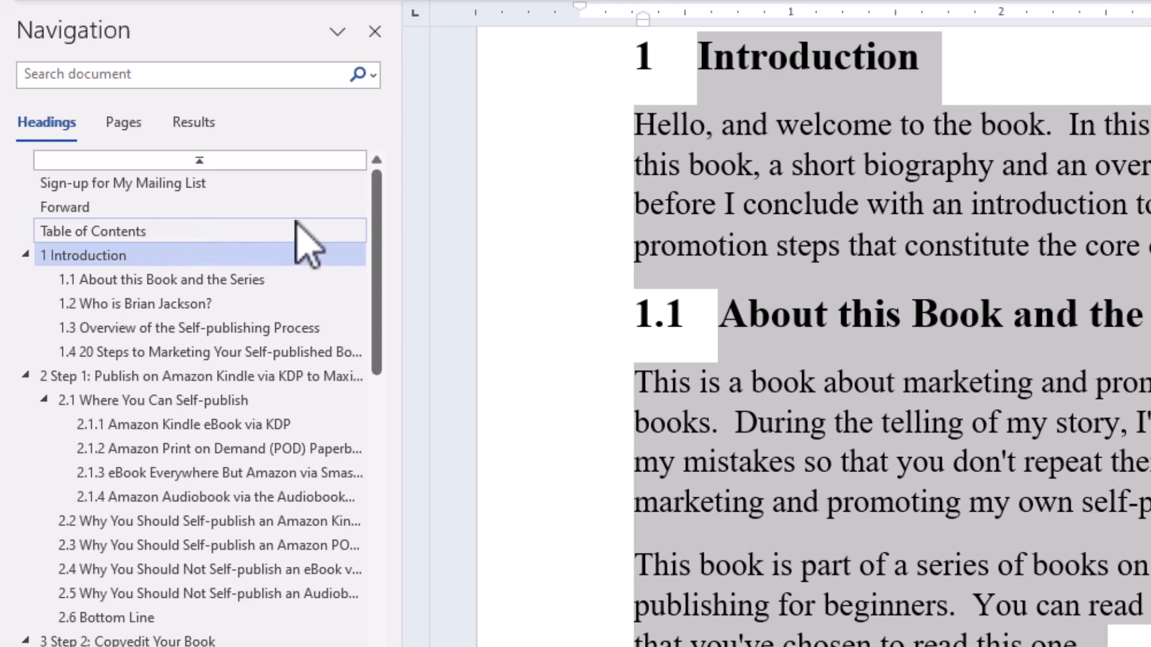
pyautogui.click(339, 33)
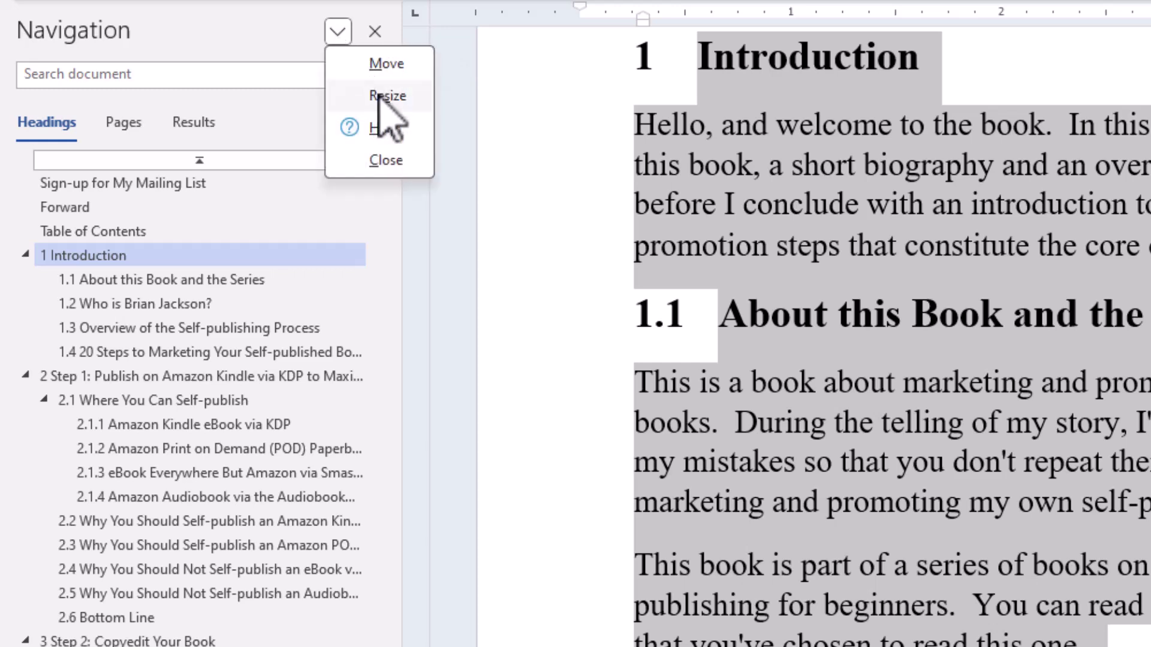
pyautogui.click(384, 64)
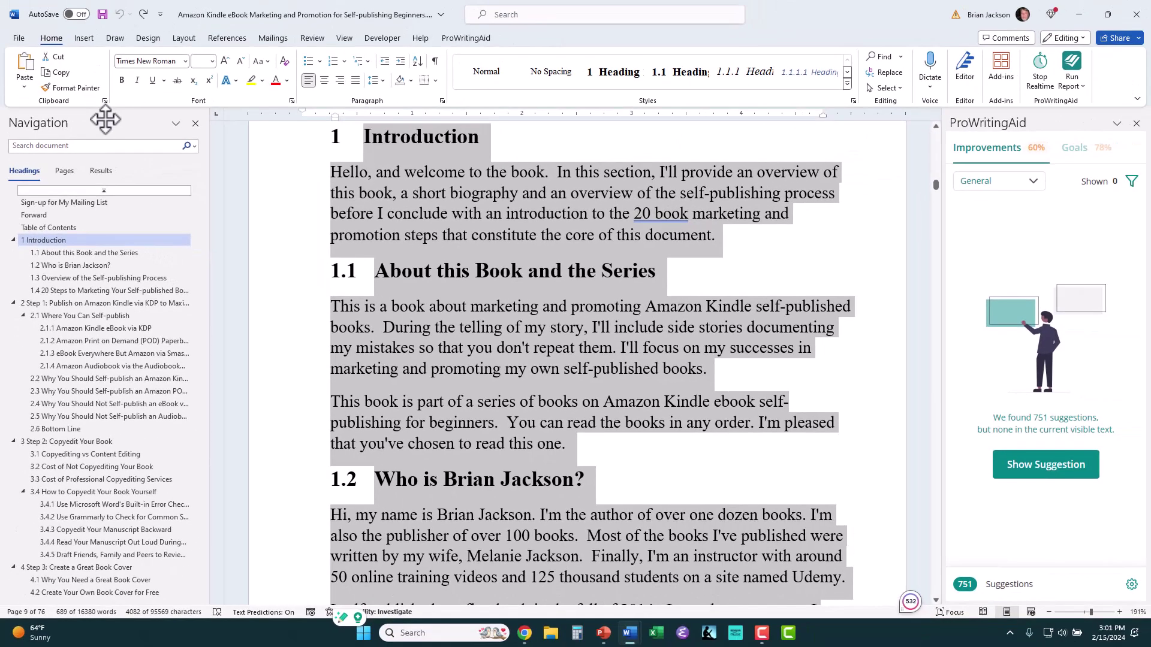
pyautogui.moveTo(105, 120); pyautogui.dragTo(1064, 102)
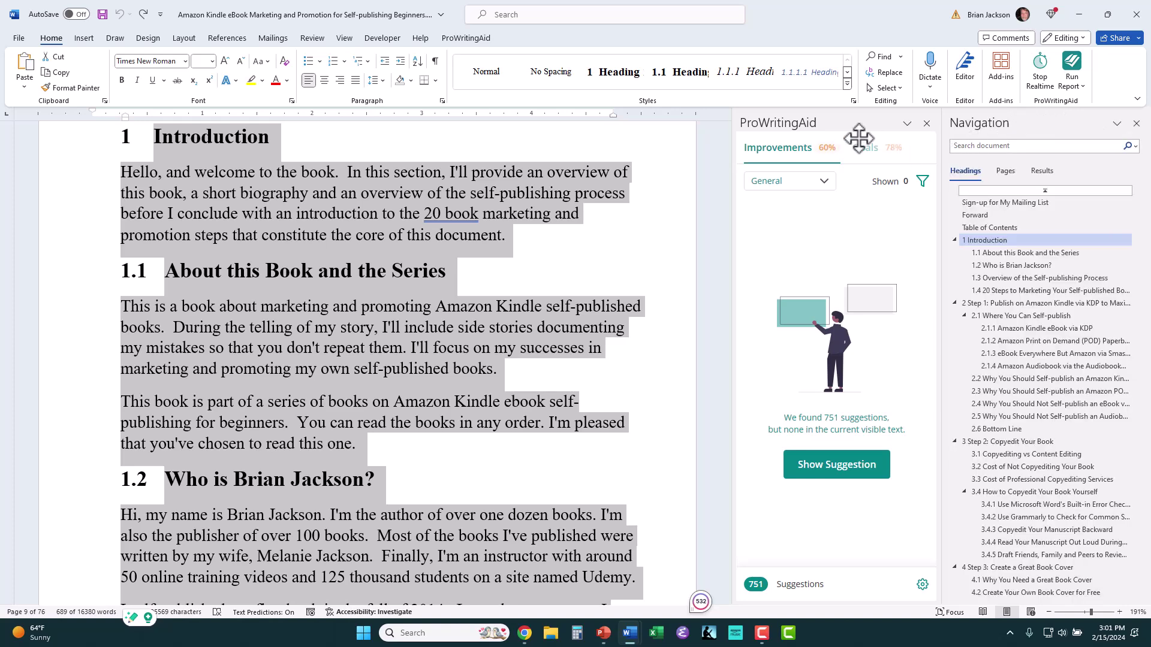
pyautogui.moveTo(838, 135); pyautogui.dragTo(12, 118)
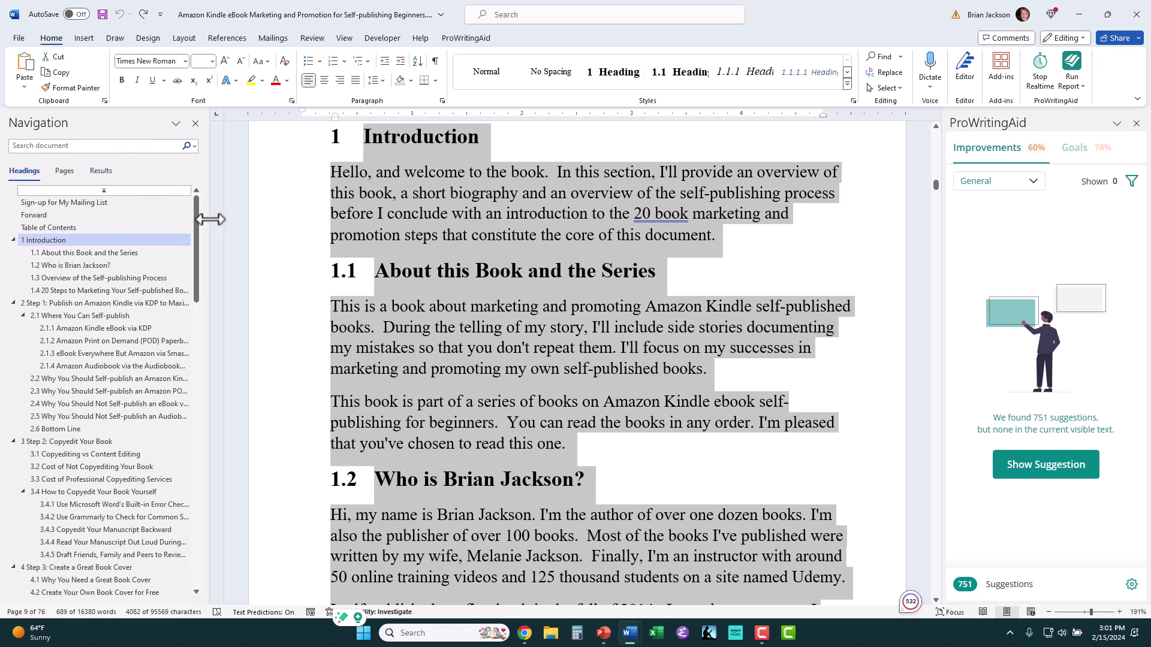
pyautogui.scroll(4, 243, 255)
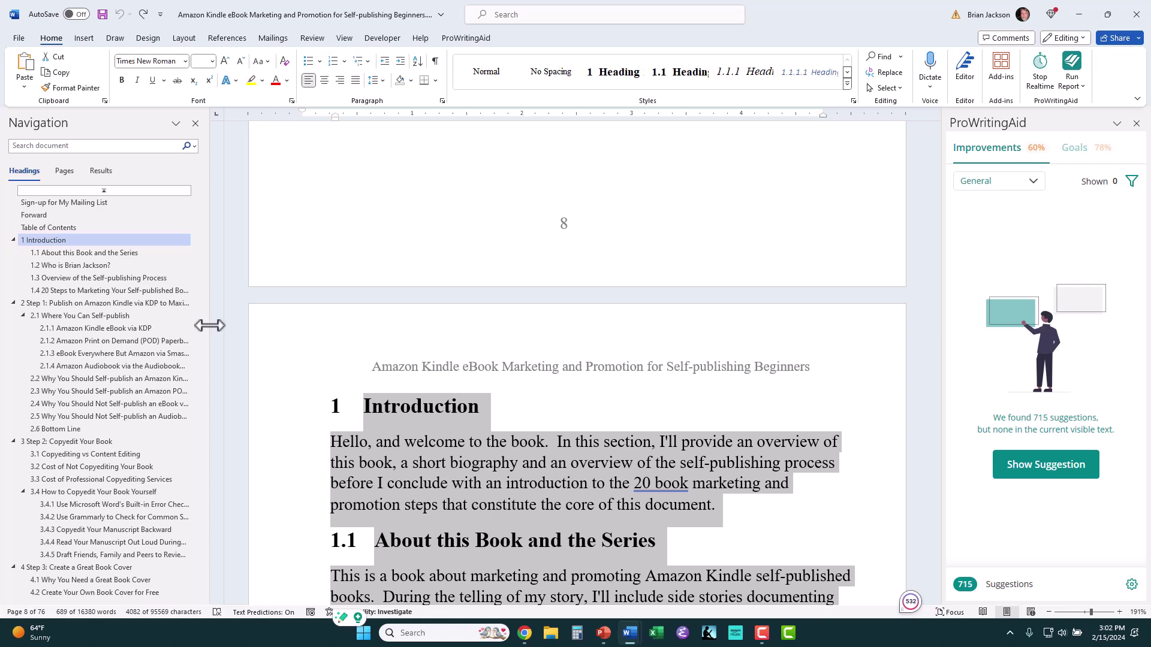
pyautogui.moveTo(209, 325); pyautogui.dragTo(311, 324)
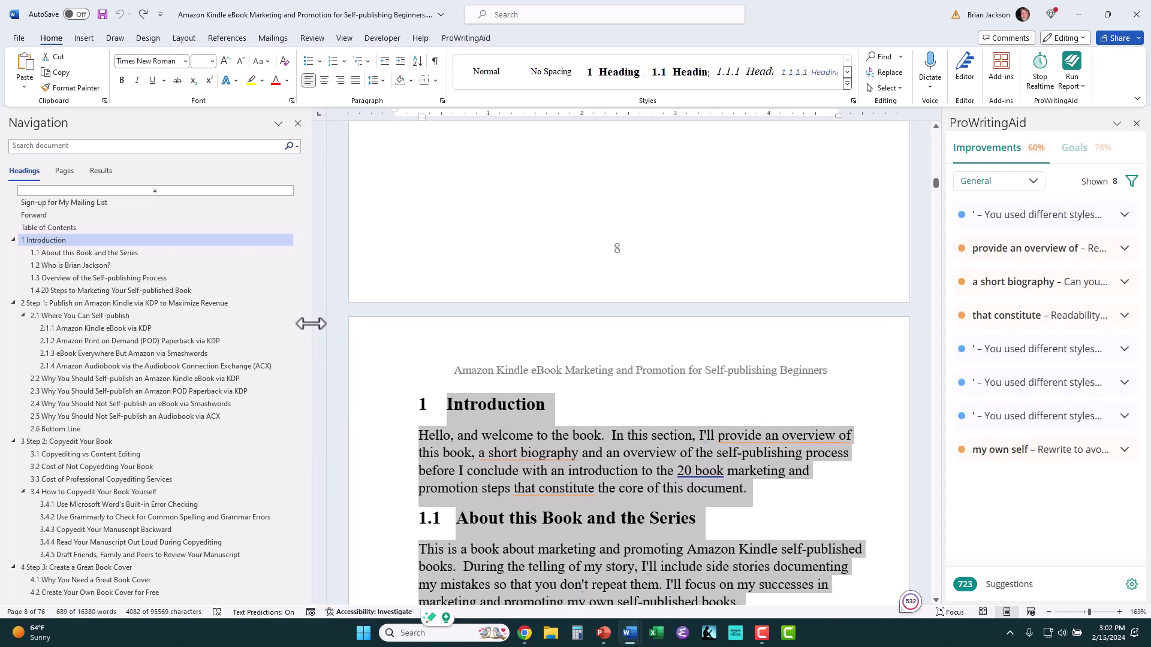
pyautogui.moveTo(311, 324); pyautogui.dragTo(205, 331)
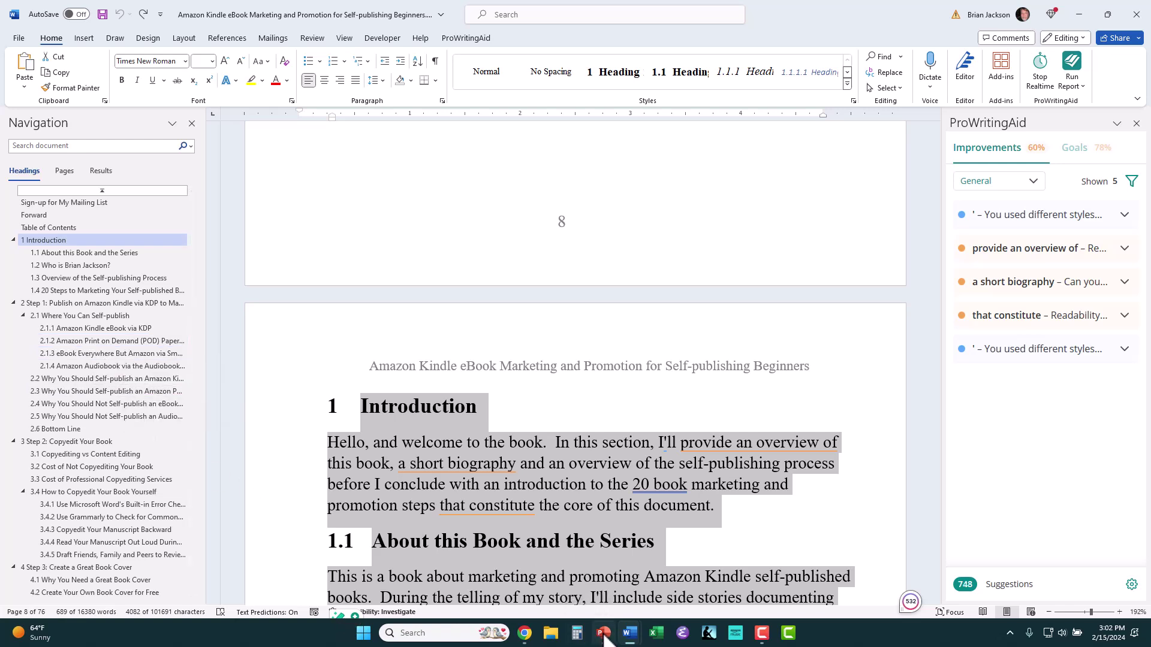
pyautogui.moveTo(604, 640)
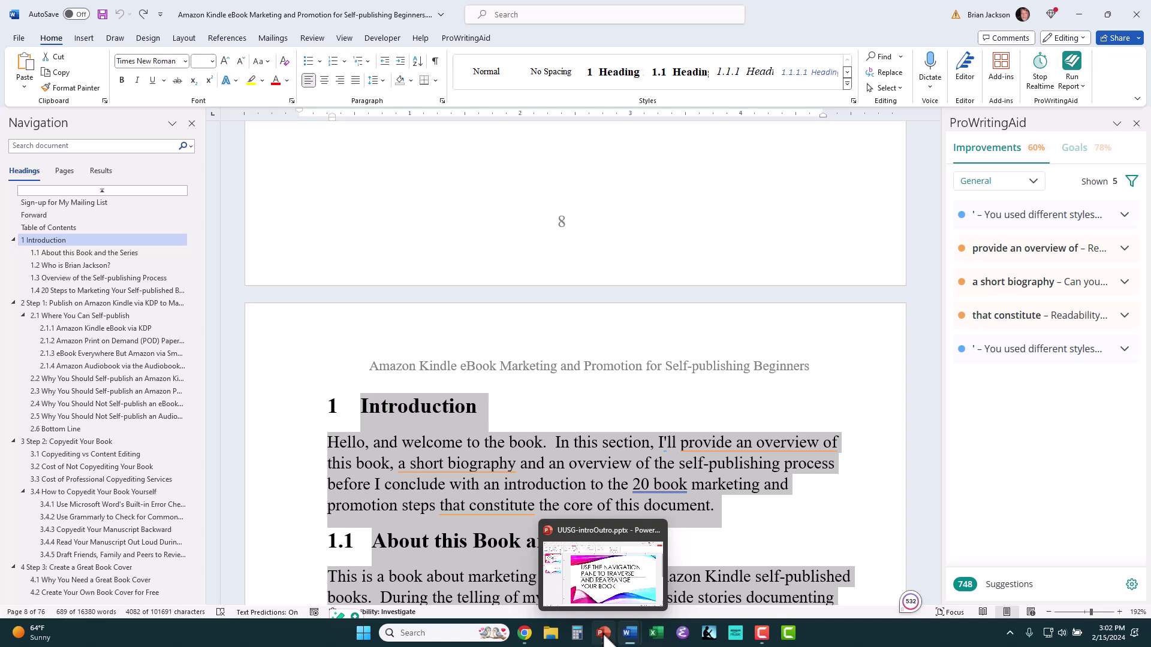